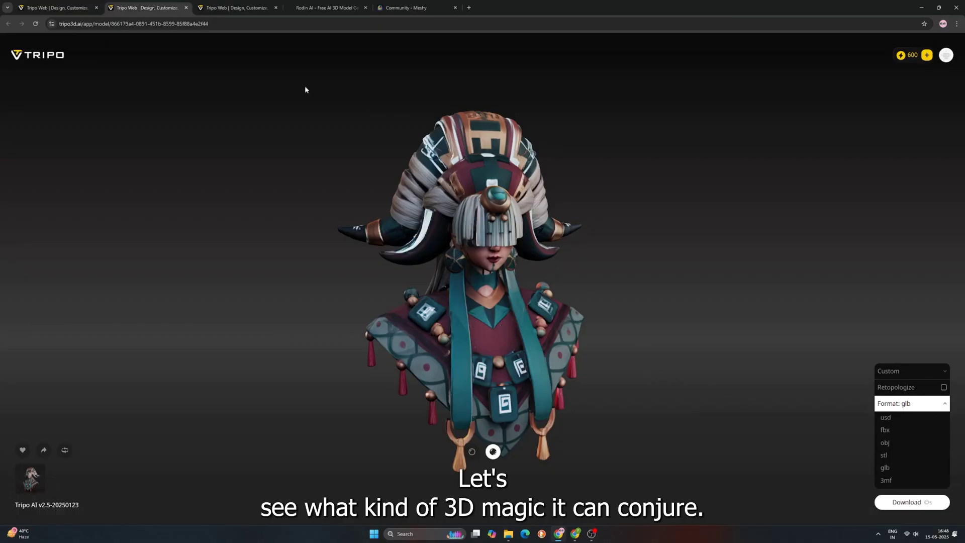
Step: Return to the Tripo AI home page in the first browser tab
left_click(55, 7)
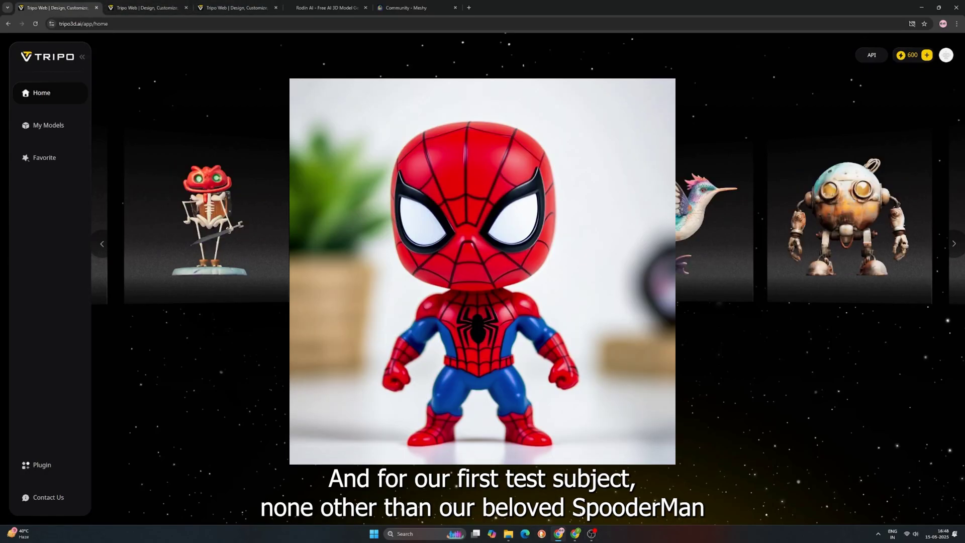
Step: Upload the Spider-Man photo and generate a model, leaving the generation settings at their defaults
left_click(507, 533)
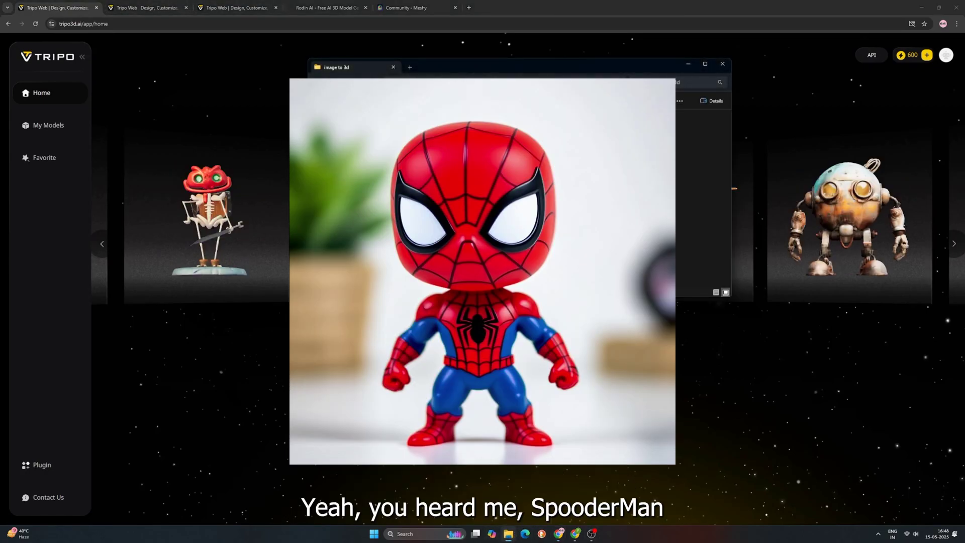
left_click(507, 534)
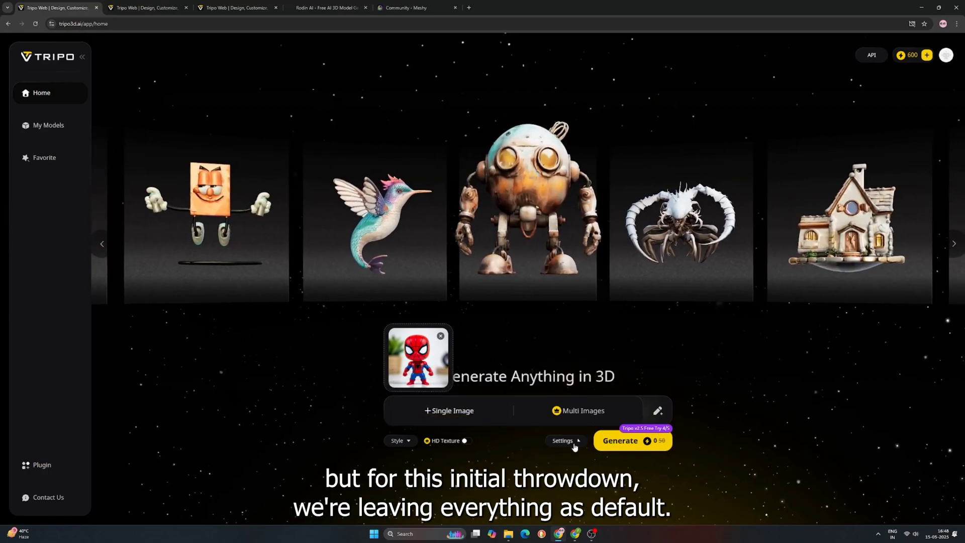
left_click(574, 444)
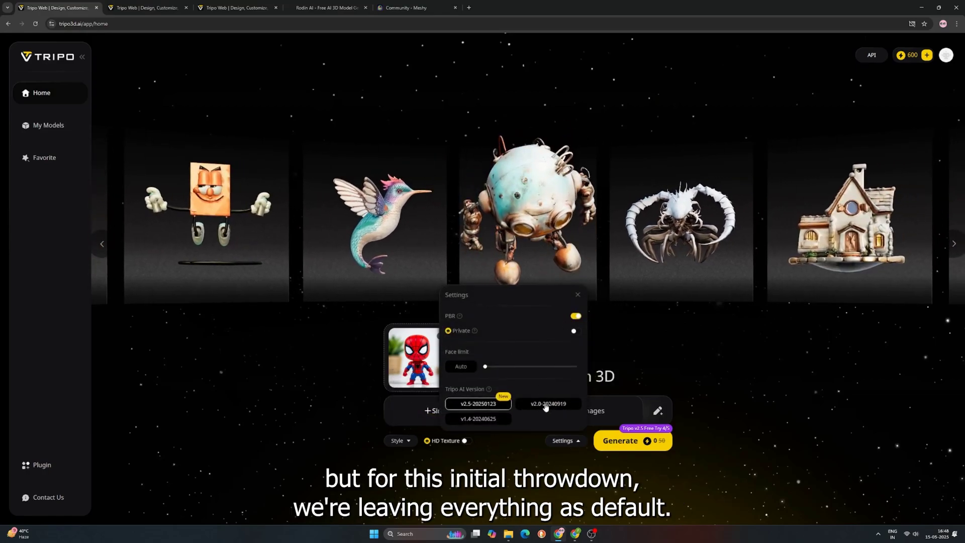
left_click(529, 466)
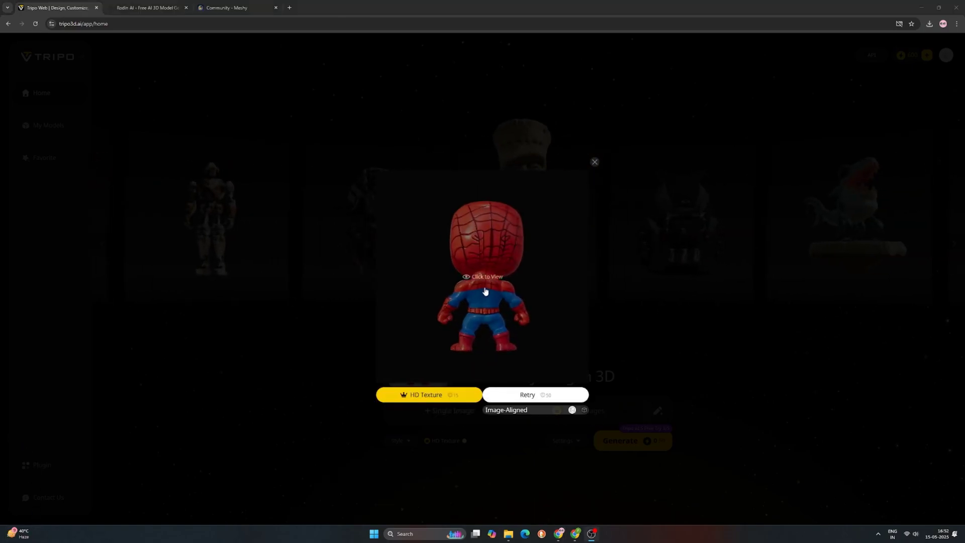
Step: Open the generated Spider-Man model and orbit it to view its back and side
left_click(475, 282)
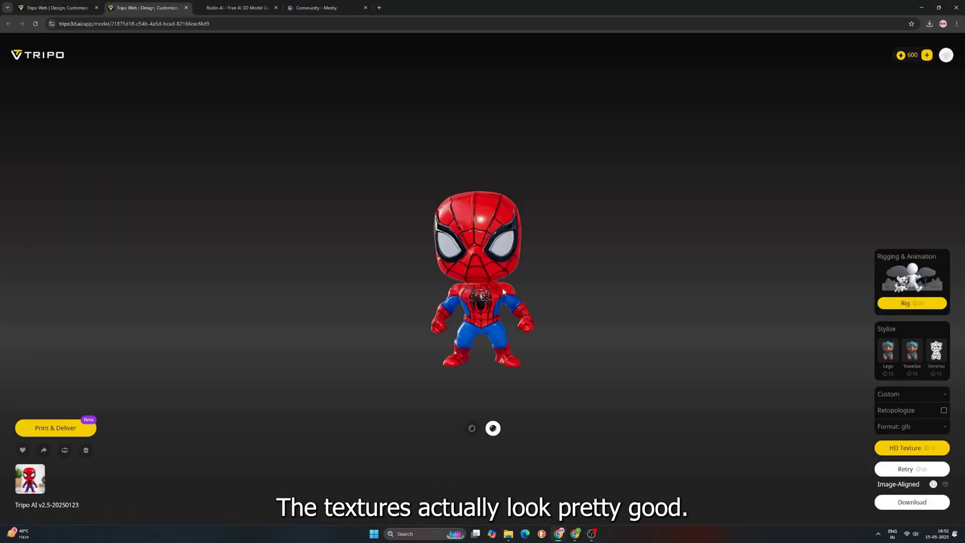
left_click_drag(534, 282, 337, 281)
left_click_drag(519, 317, 320, 298)
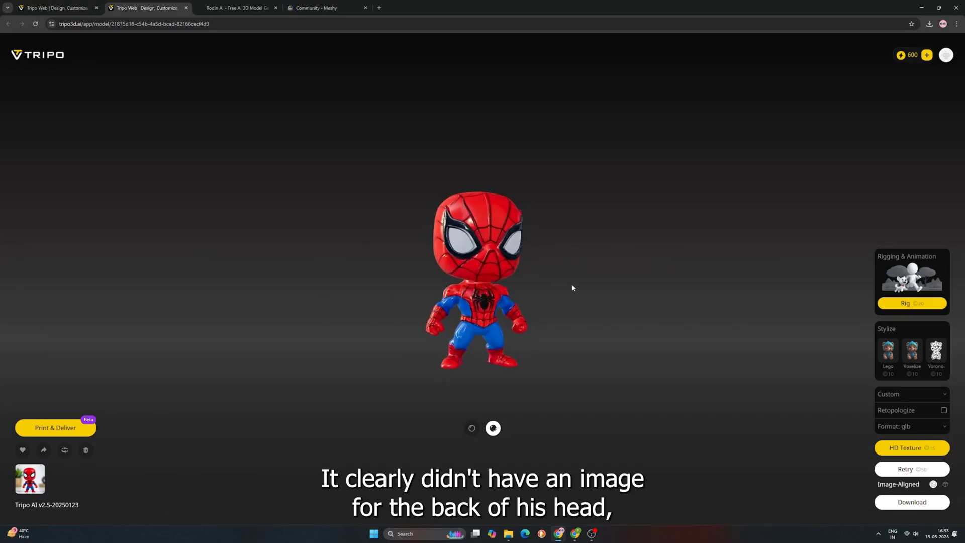
mouse_move(549, 308)
left_mouse_down()
mouse_move(424, 319)
mouse_move(278, 308)
mouse_move(564, 308)
left_mouse_up()
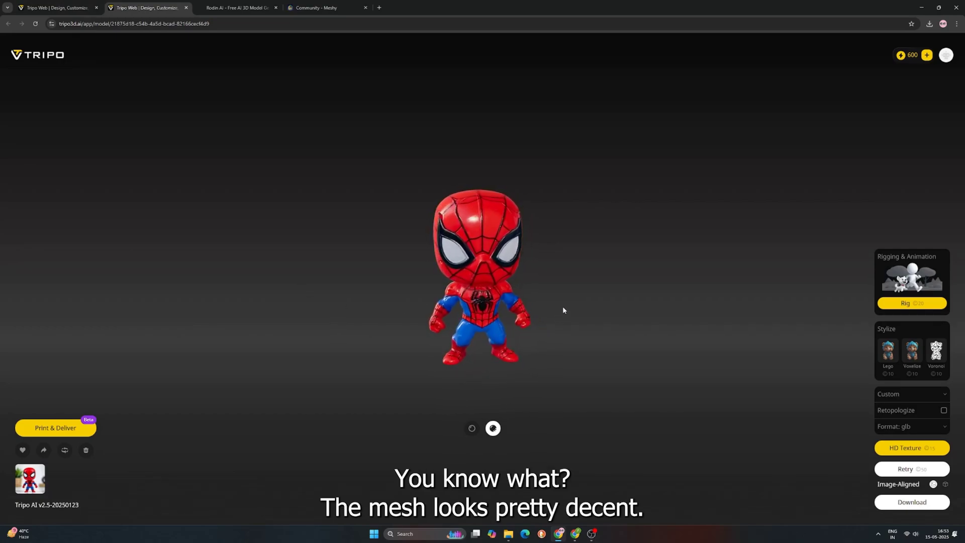
Step: Show the Spider-Man model as untextured mesh, orbit it, and toggle auto-rotate on and off
left_click(472, 429)
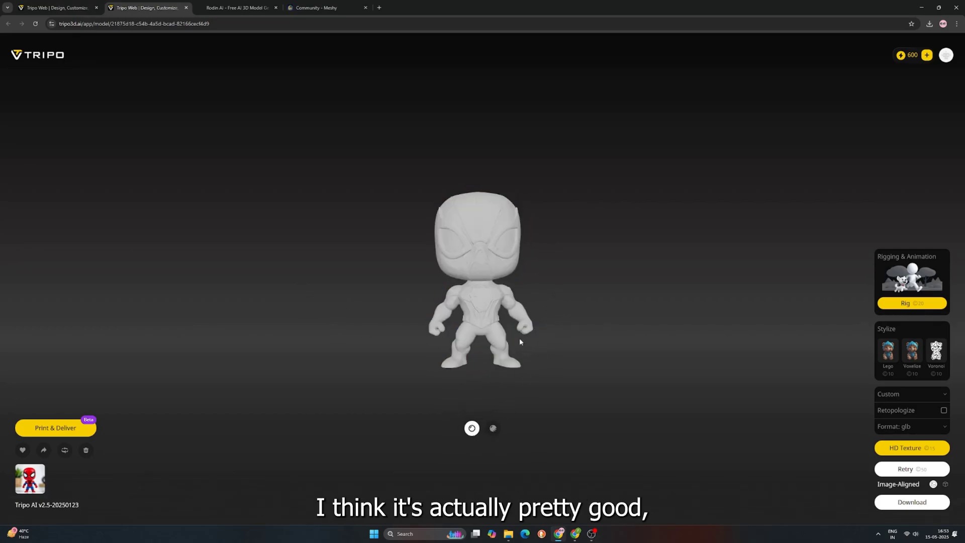
scroll(501, 287, "up", 5)
left_click_drag(501, 286, 525, 334)
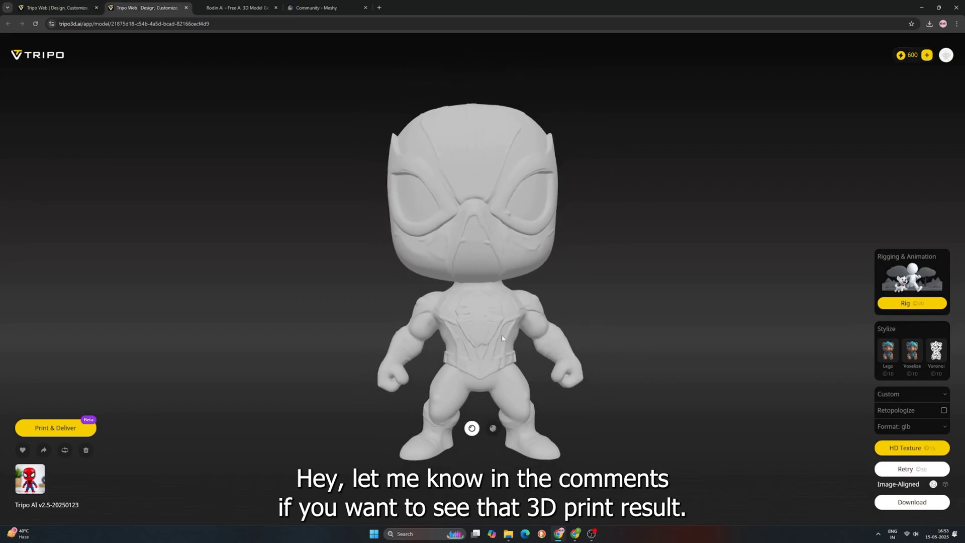
left_click(64, 451)
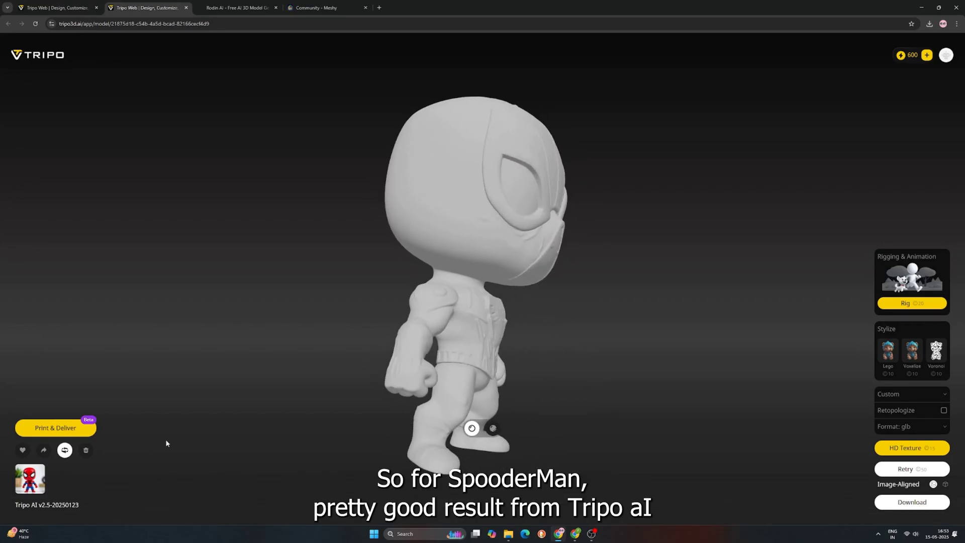
left_click(65, 450)
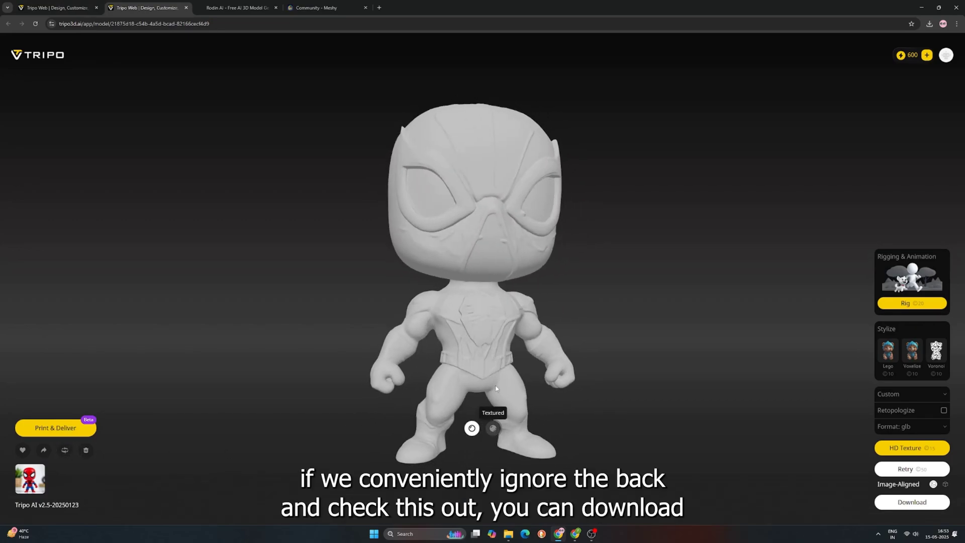
Step: Restore the textured view and check the available export formats
left_click(493, 429)
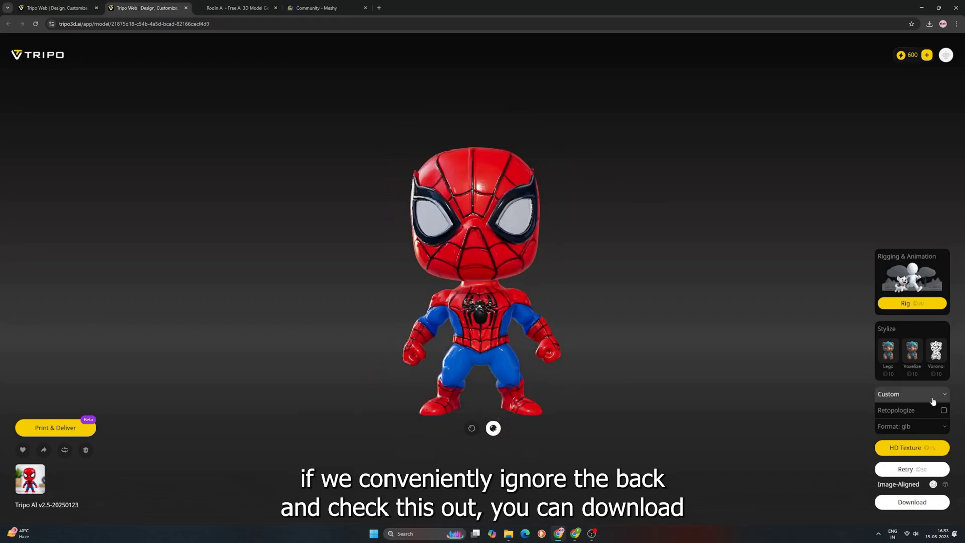
left_click(932, 426)
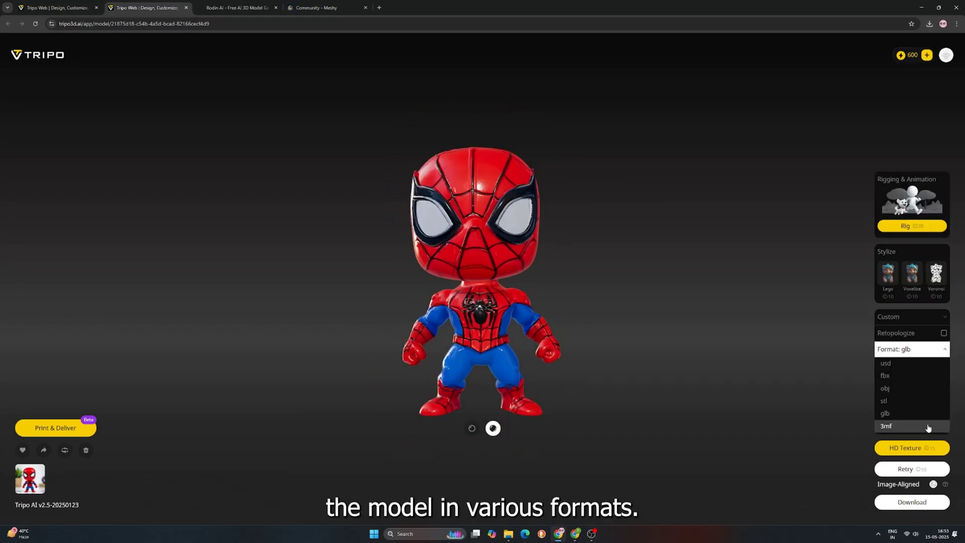
left_click(931, 354)
Step: Enable Retopologize, browse the Custom preset list, and reopen the format choices with glb selected
left_click(944, 411)
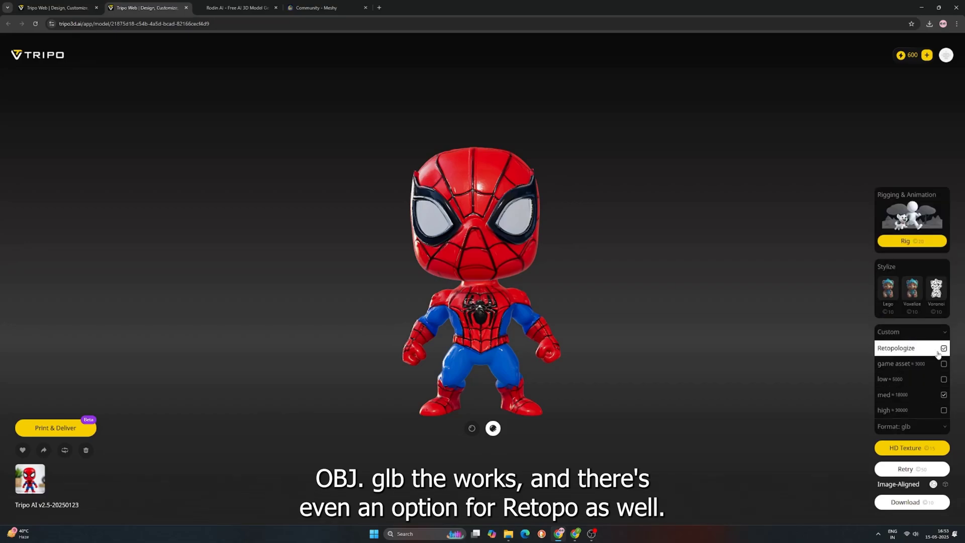
left_click(943, 334)
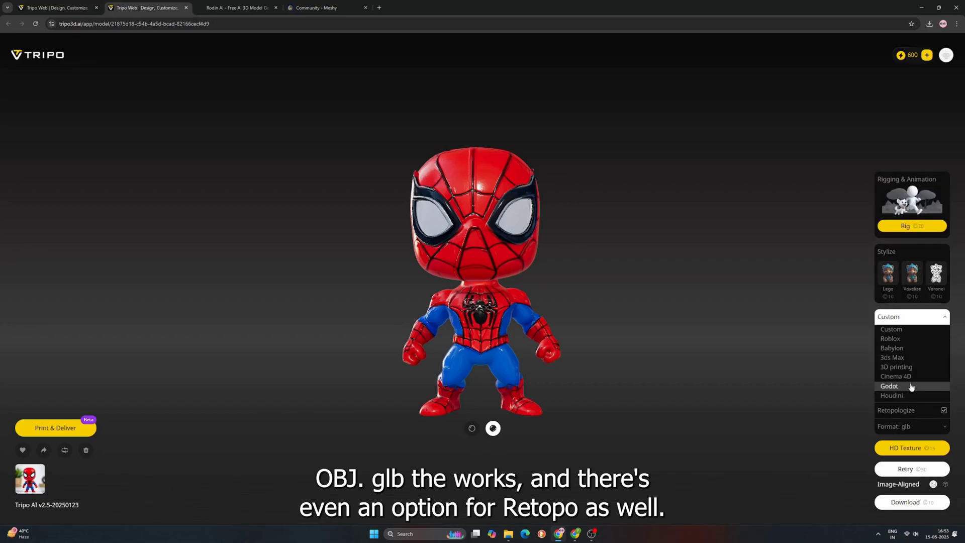
scroll(912, 397, "down", 3)
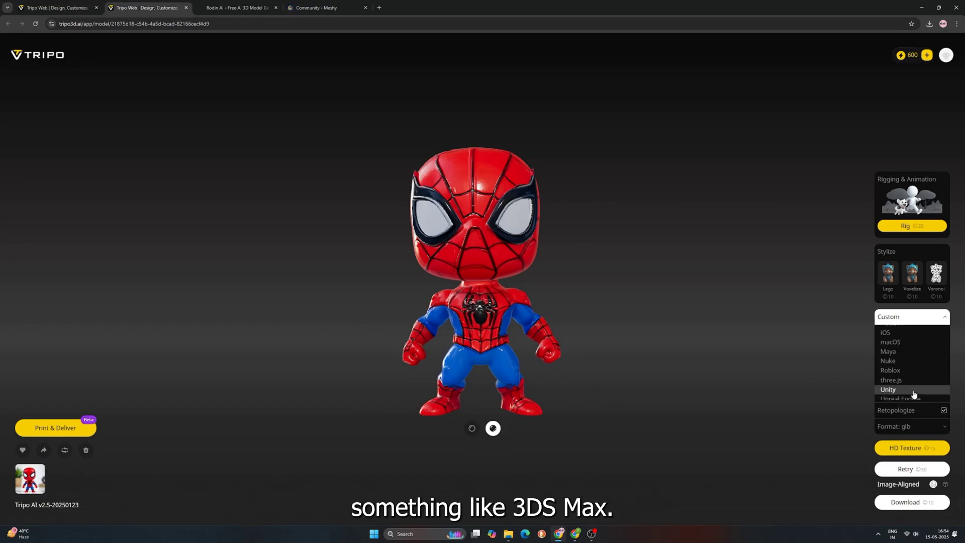
left_click(926, 320)
left_click(940, 428)
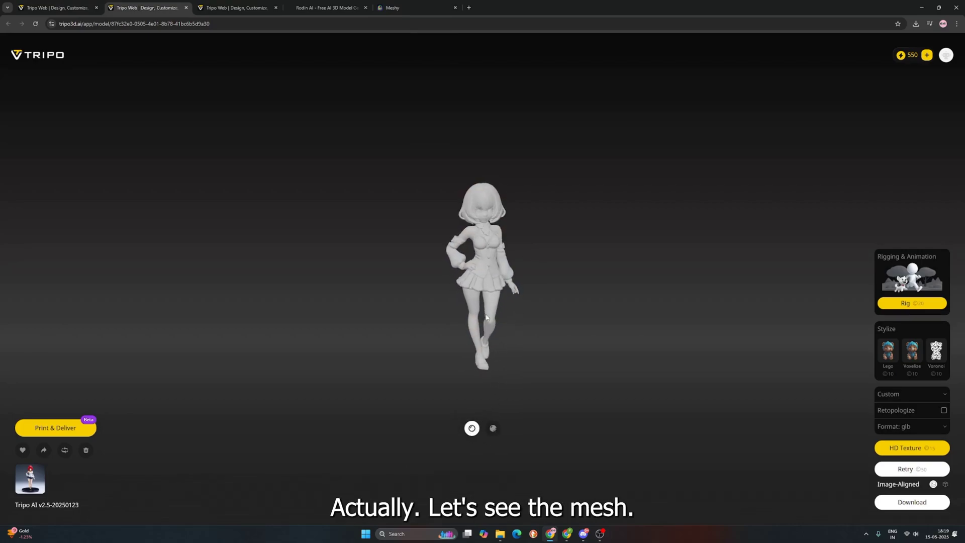
Step: Zoom in and orbit the anime girl's untextured mesh to profile and back
scroll(478, 202, "up", 3)
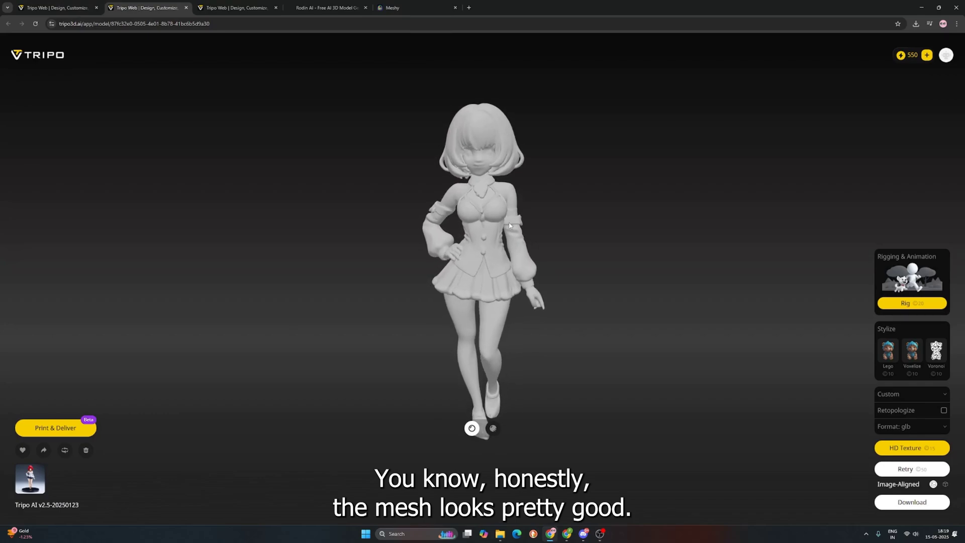
left_click_drag(568, 233, 455, 277)
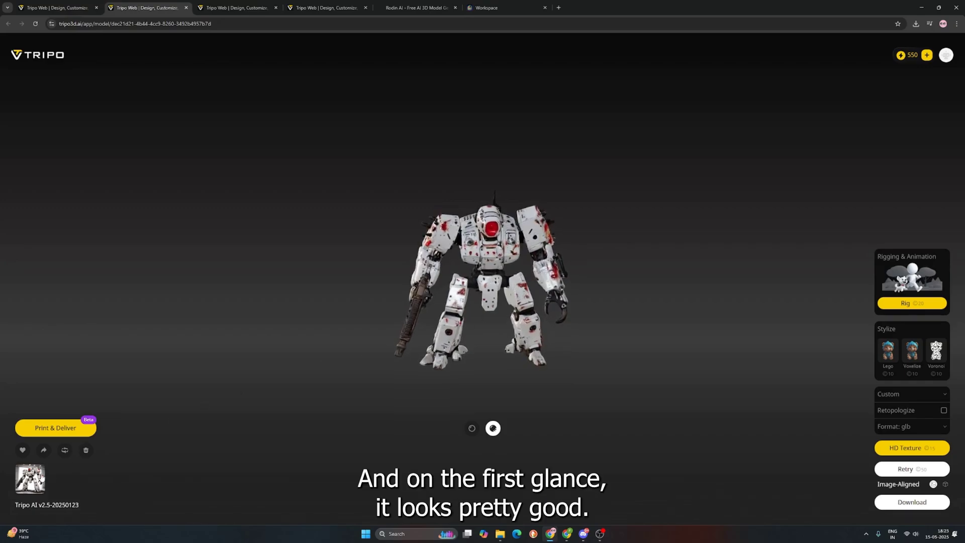
Step: View the mecha robot's reference image, then orbit the textured robot to a three-quarter rear view
left_click(41, 478)
left_click(236, 382)
left_click_drag(516, 317, 502, 288)
Step: Show the mecha robot as untextured mesh, zoom, and orbit it round to the rear
left_click(472, 429)
scroll(502, 288, "up", 10)
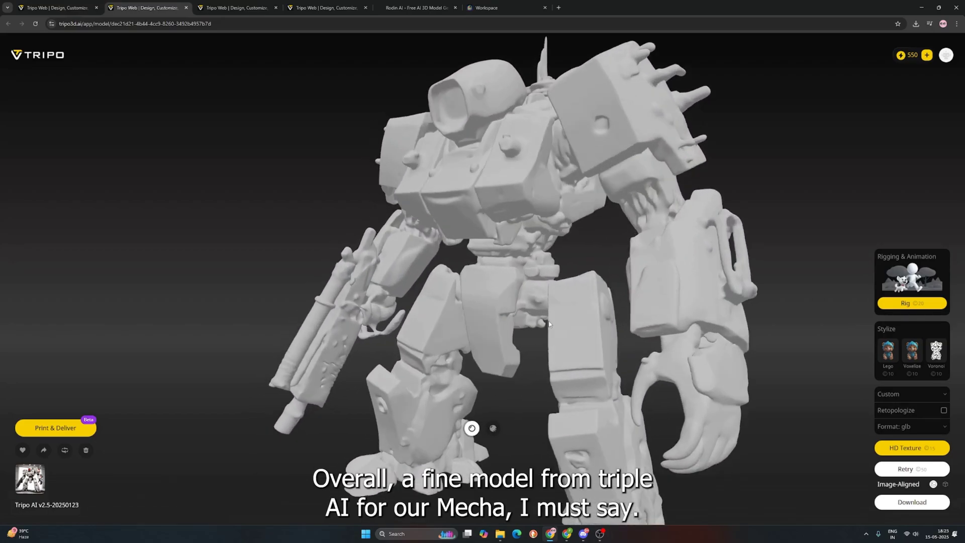
scroll(569, 319, "down", 5)
left_click_drag(569, 319, 469, 337)
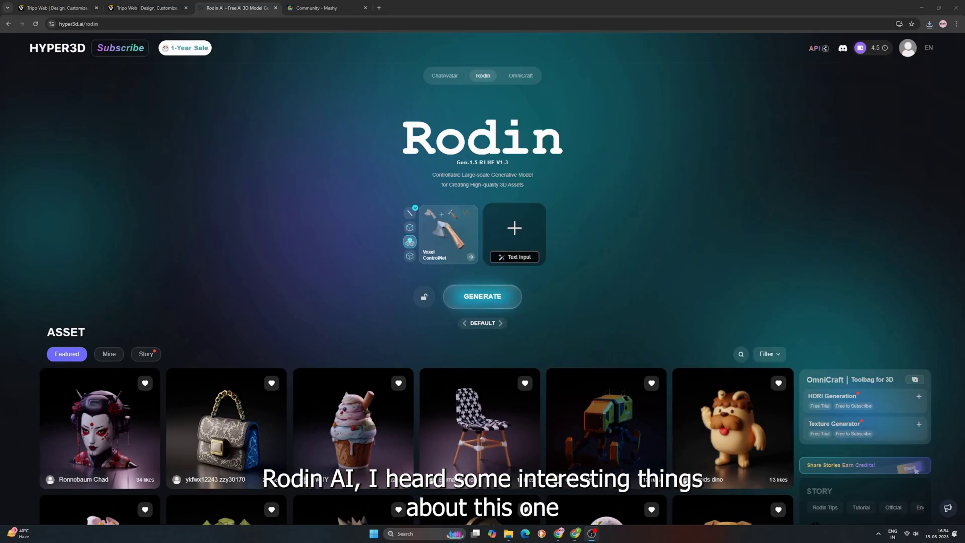
Step: Upload the Spider-Man image to Rodin, generate geometry, decline Face Restore, and generate materials
left_click(508, 536)
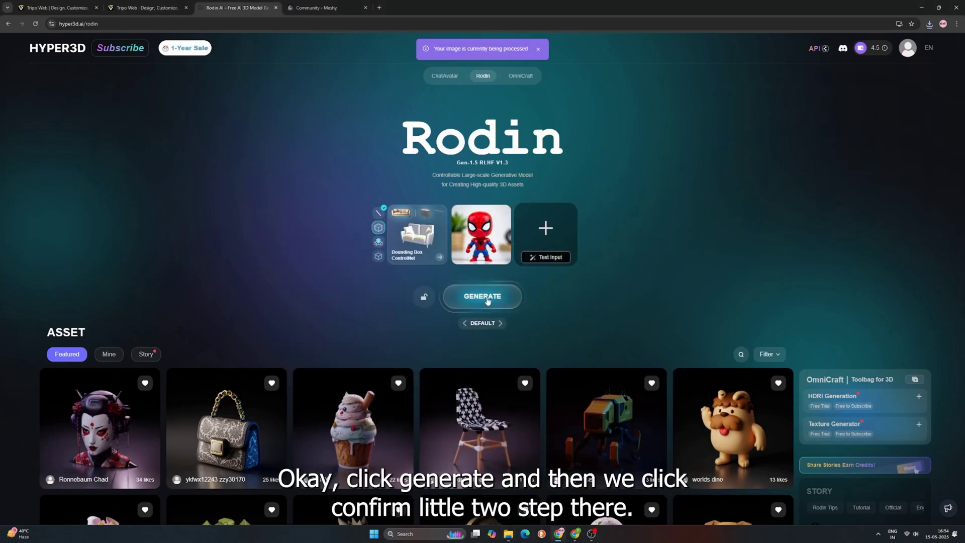
left_click(487, 296)
left_click(681, 229)
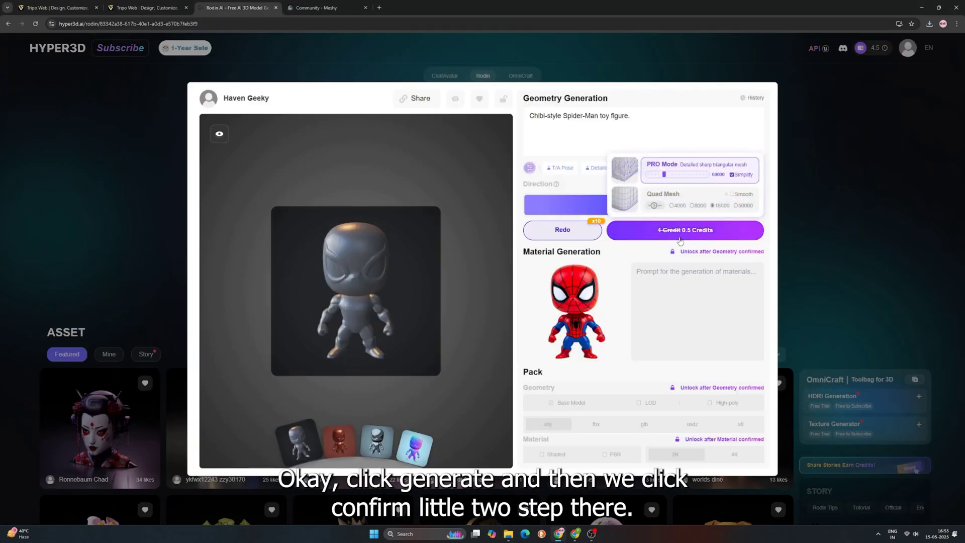
left_click(681, 230)
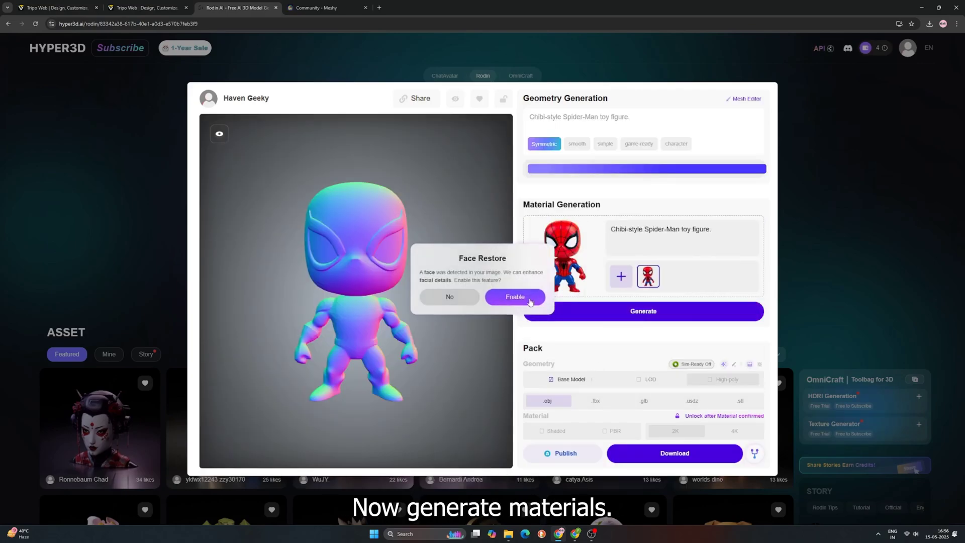
left_click(466, 297)
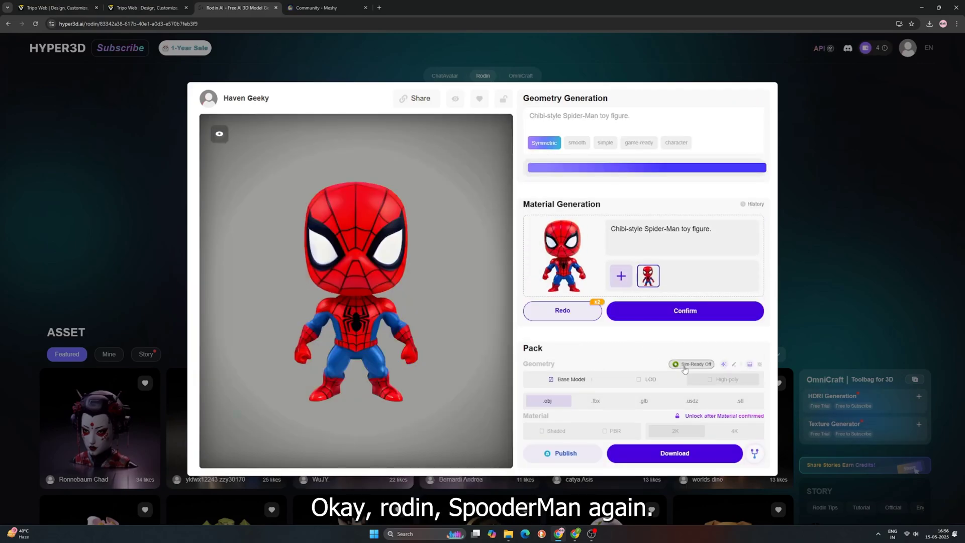
Step: Orbit Rodin's Spider-Man model through side, back and front views, then switch to Geometry render
left_click_drag(399, 335, 330, 305)
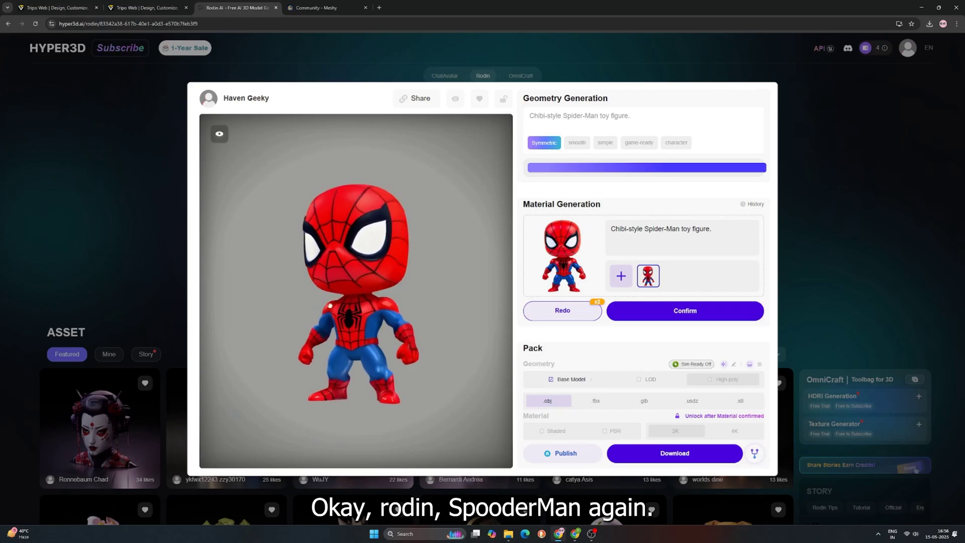
left_click_drag(234, 313, 199, 330)
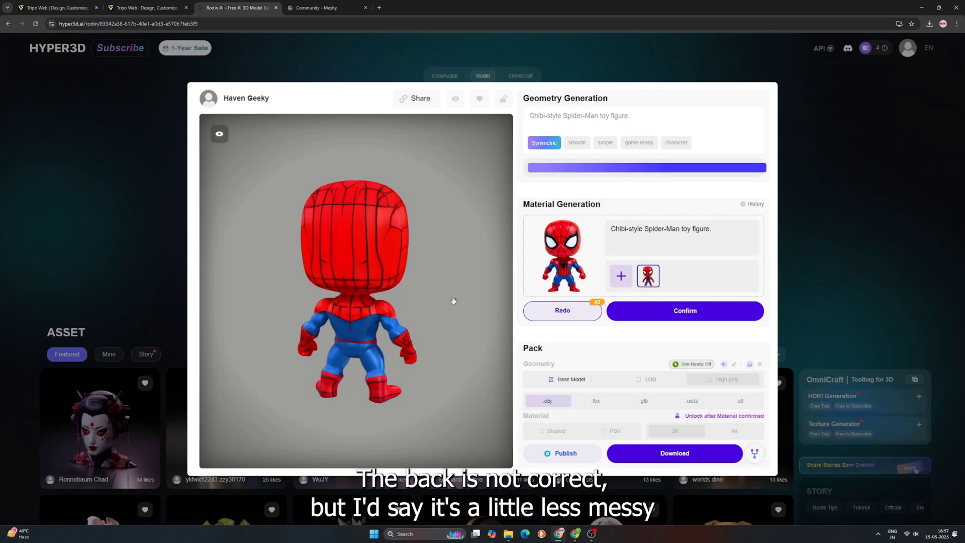
left_click_drag(453, 301, 364, 299)
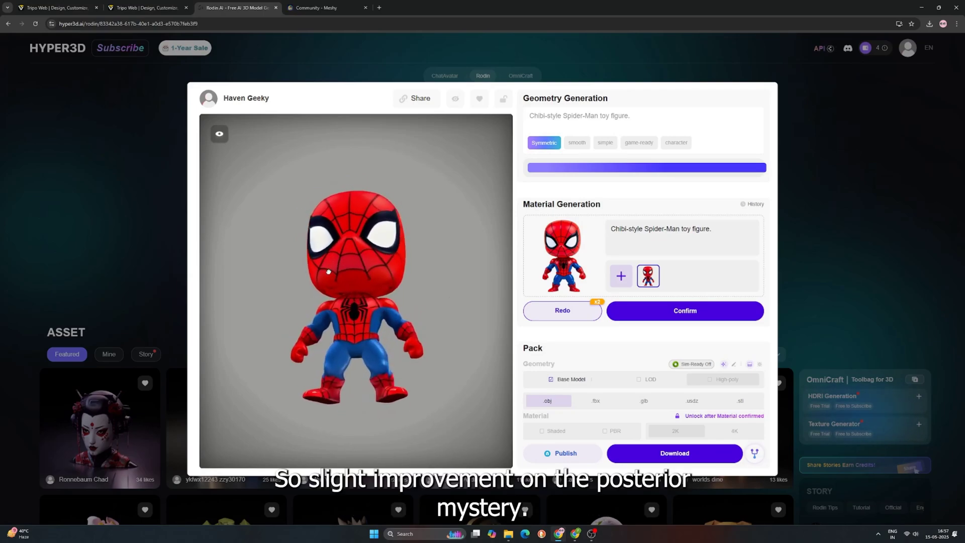
left_click_drag(329, 272, 370, 282)
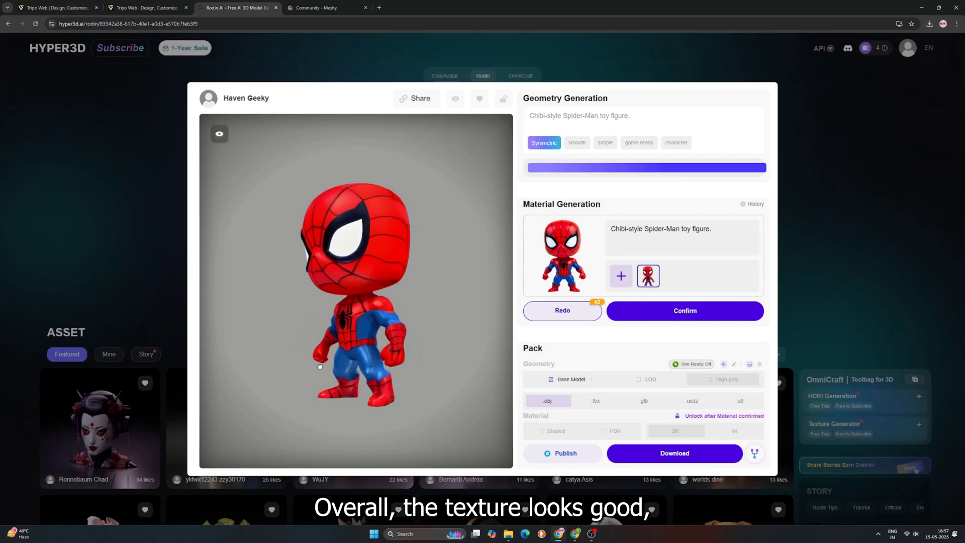
left_click_drag(320, 367, 385, 369)
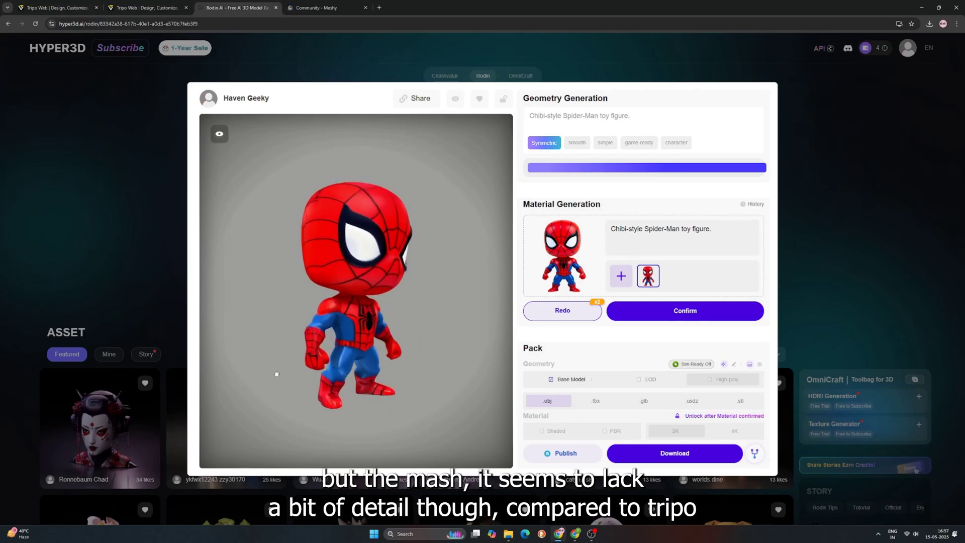
left_click_drag(277, 374, 224, 356)
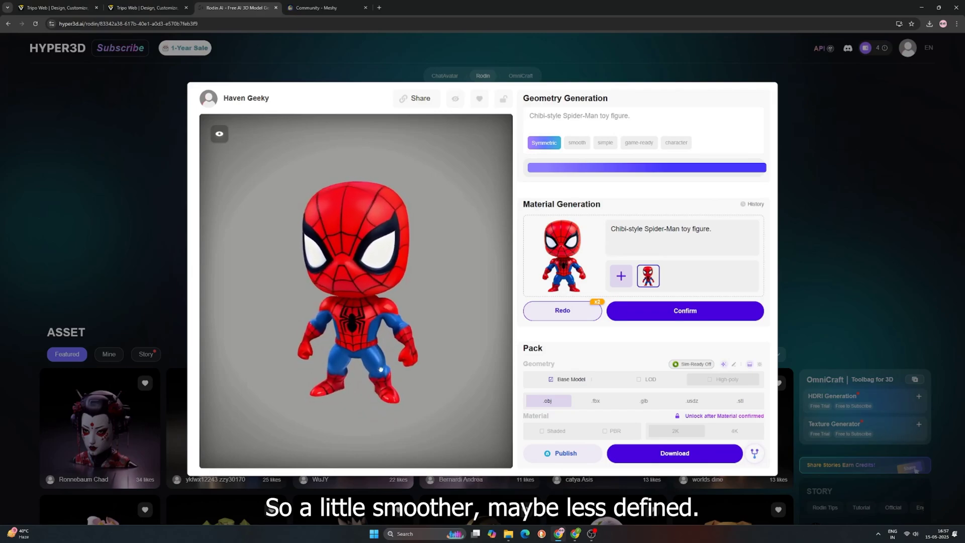
left_click(225, 145)
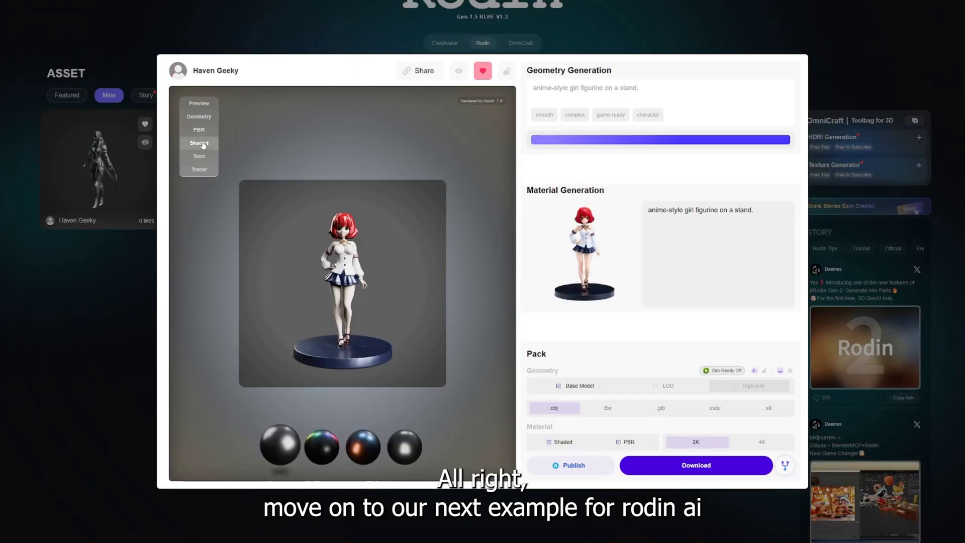
Step: Show the anime figurine in Shaded render, then orbit and zoom to inspect it
left_click(201, 143)
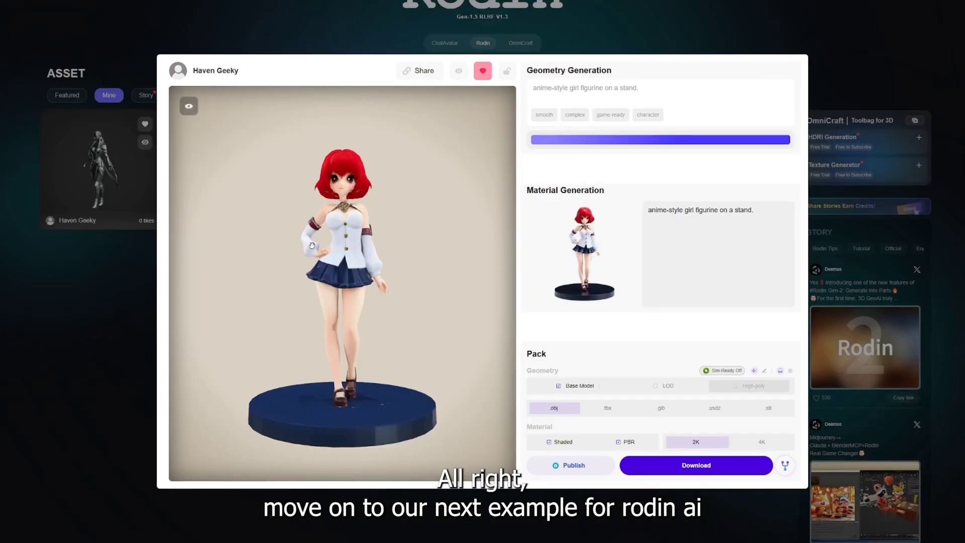
left_click_drag(345, 249, 345, 204)
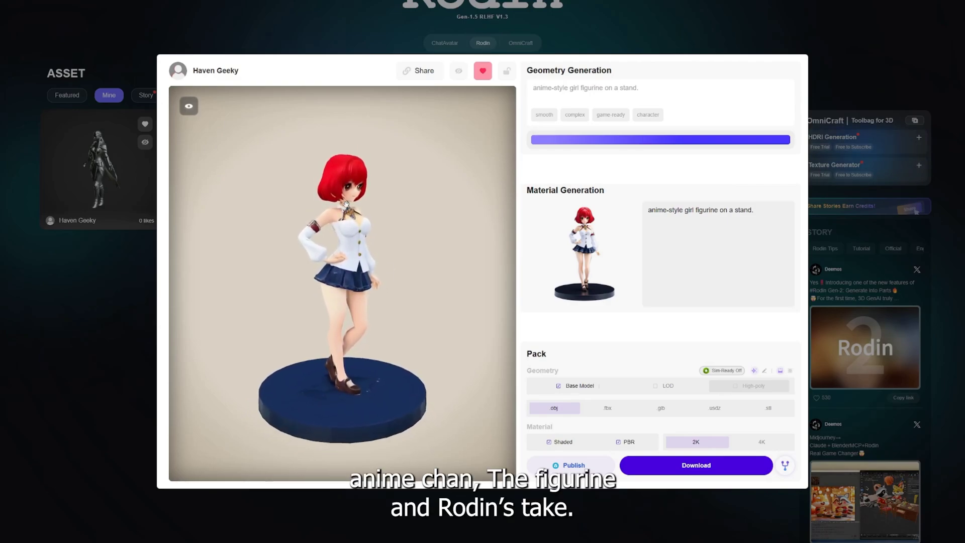
scroll(347, 204, "up", 5)
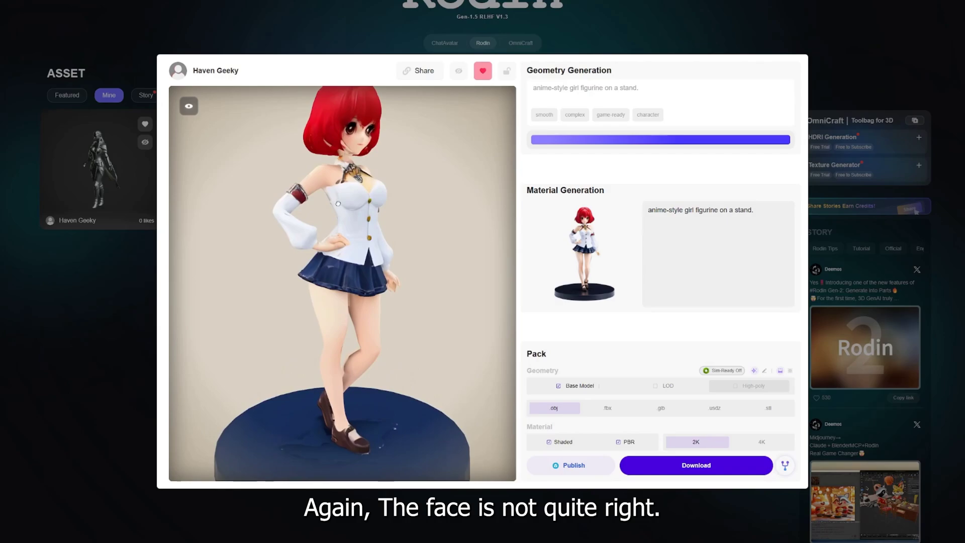
left_click_drag(287, 210, 340, 276)
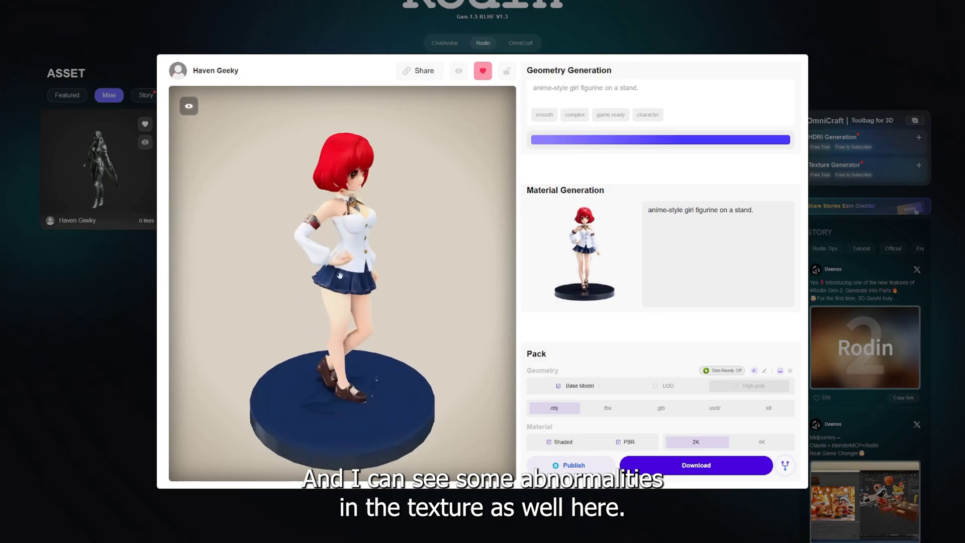
scroll(339, 272, "down", 3)
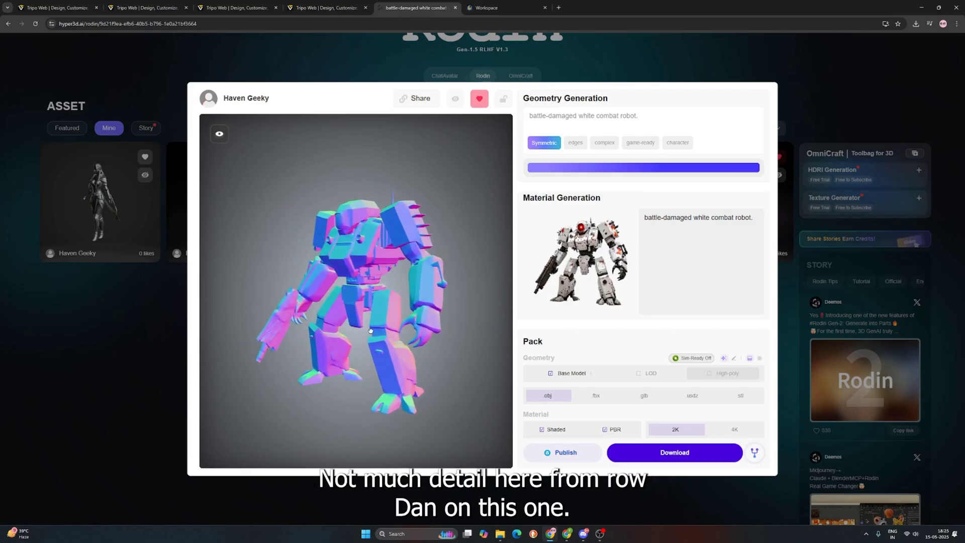
Step: Show the combat robot in Shaded render and orbit it to face the front
mouse_move(221, 133)
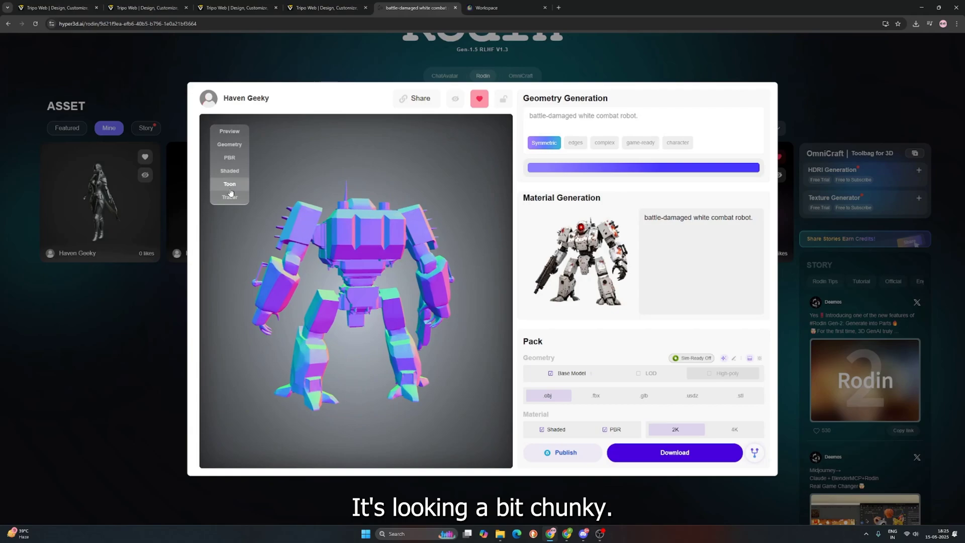
left_click(235, 173)
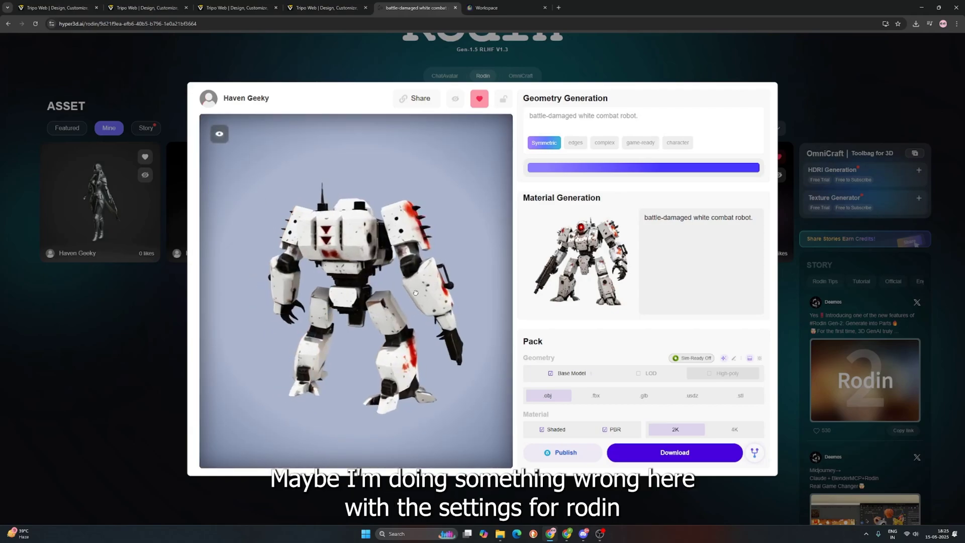
scroll(362, 312, "up", 5)
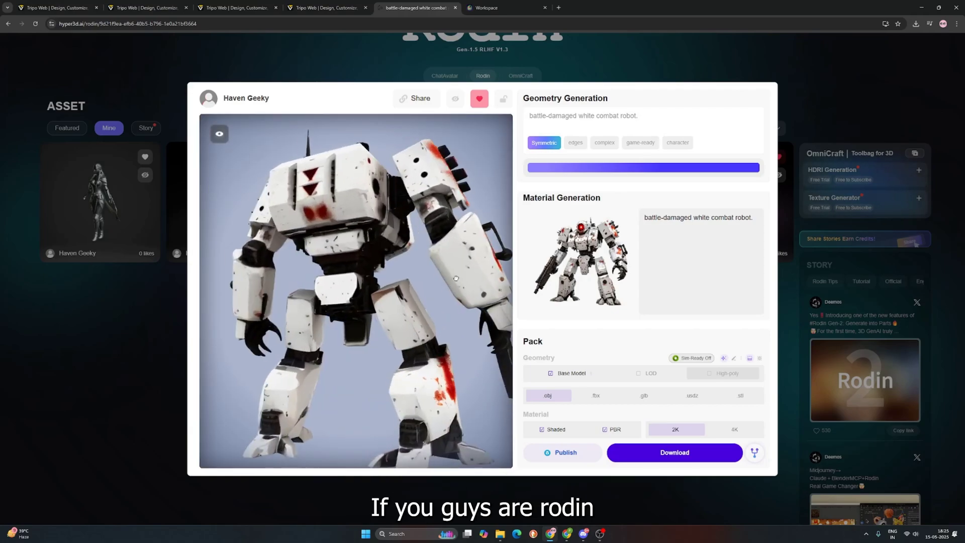
left_click_drag(397, 300, 245, 154)
Step: Switch the robot to Tracer render and inspect it briefly in full screen
left_click(224, 183)
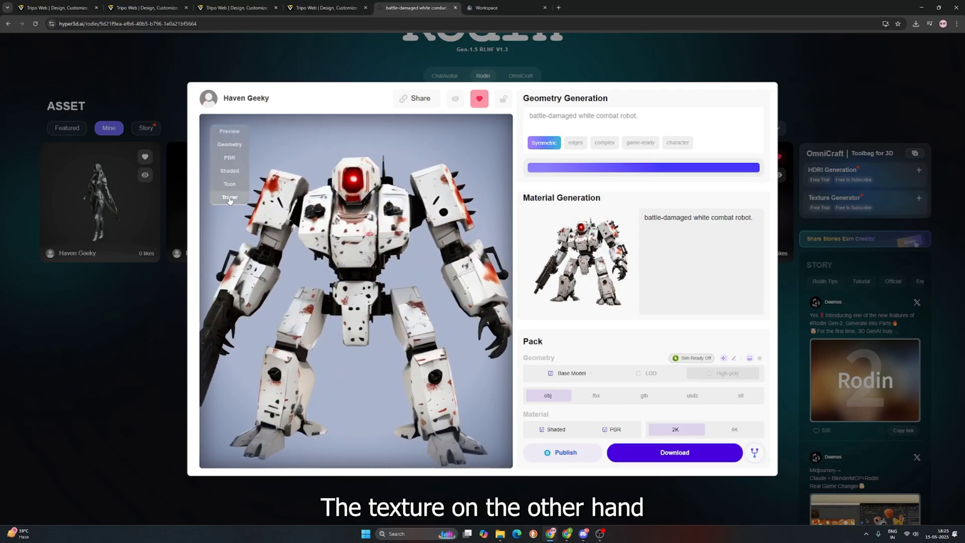
left_click_drag(386, 315, 381, 319)
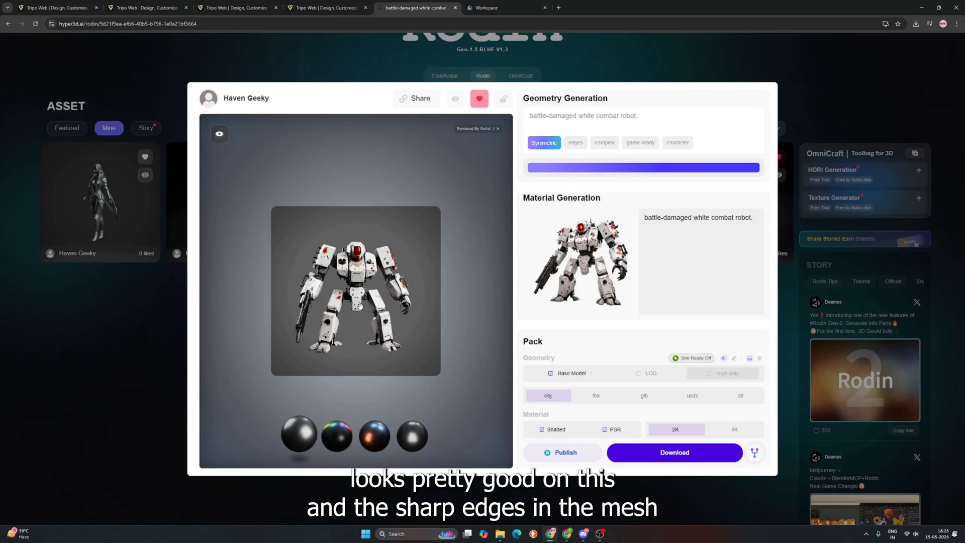
key("F11")
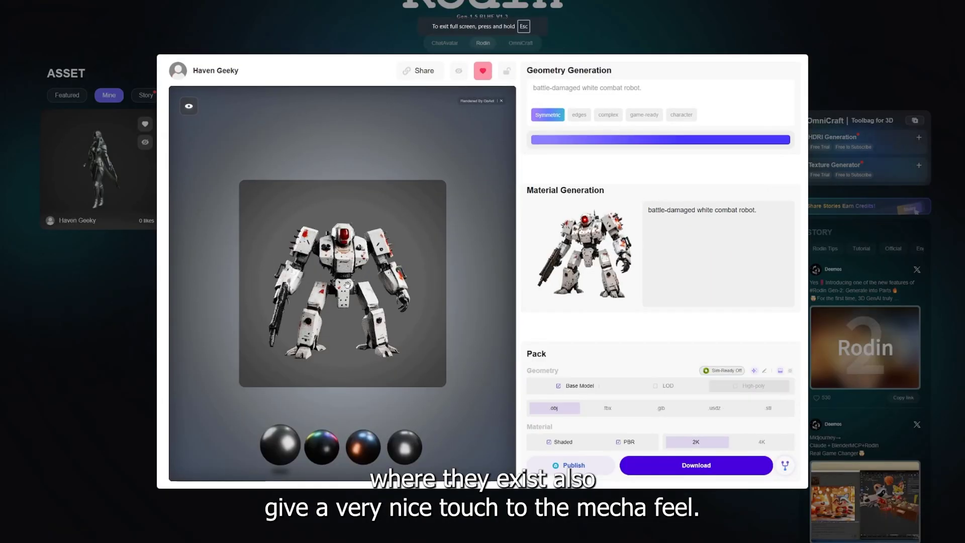
left_click_drag(372, 301, 361, 285)
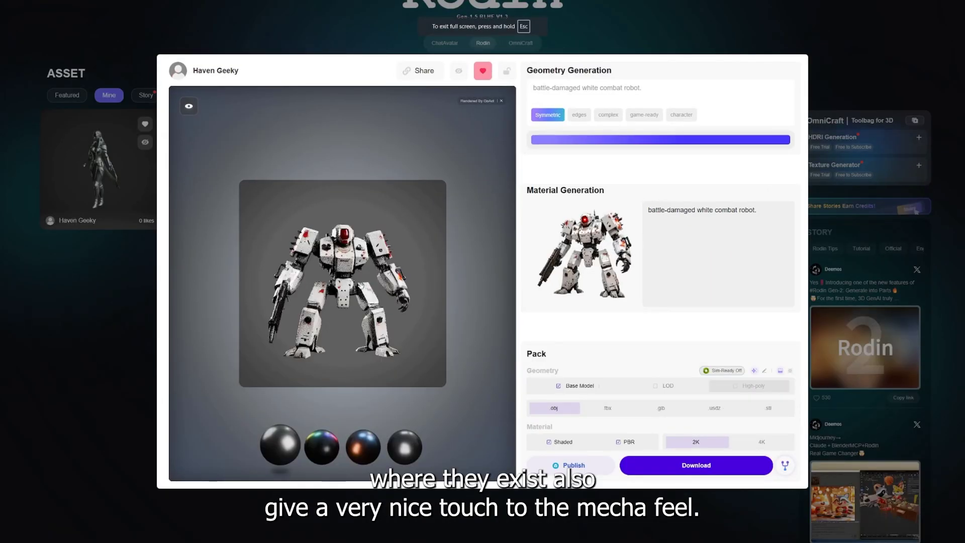
key("F11")
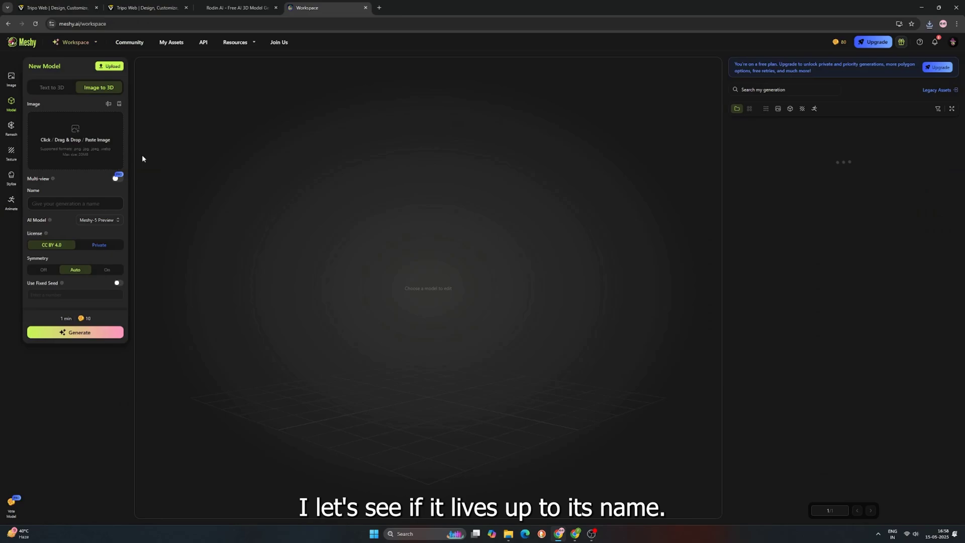
Step: Load Spiderman.png as the input image and generate Meshy-5 Preview mesh drafts
left_click(506, 536)
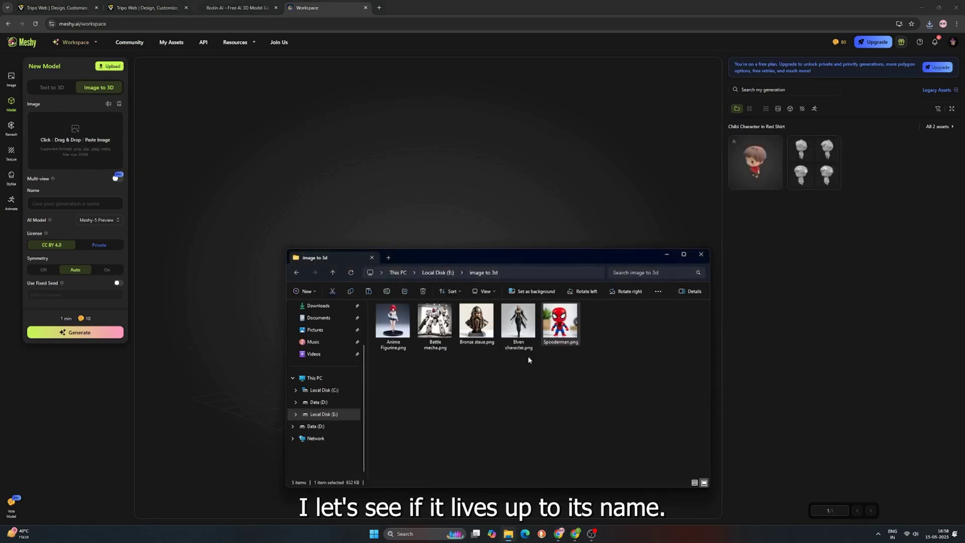
left_click_drag(560, 320, 78, 146)
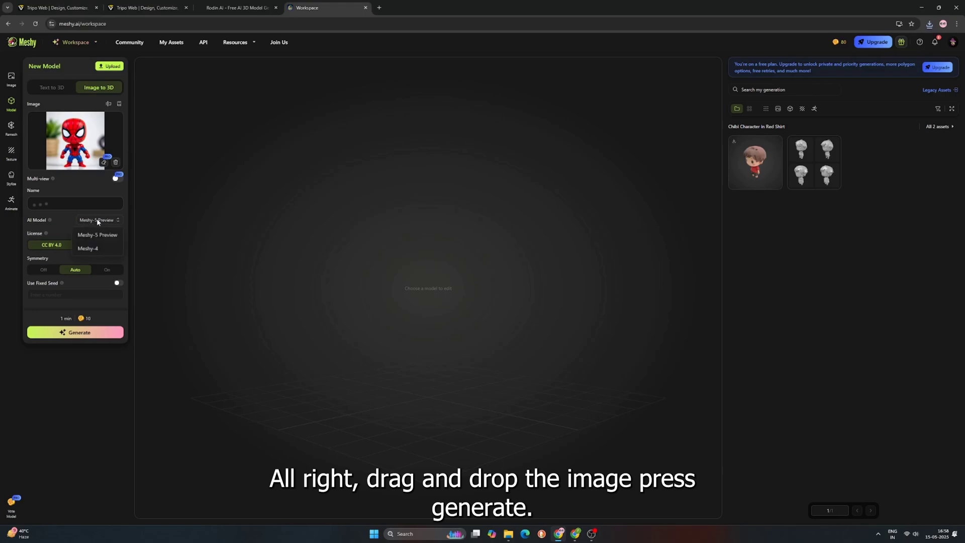
left_click(98, 235)
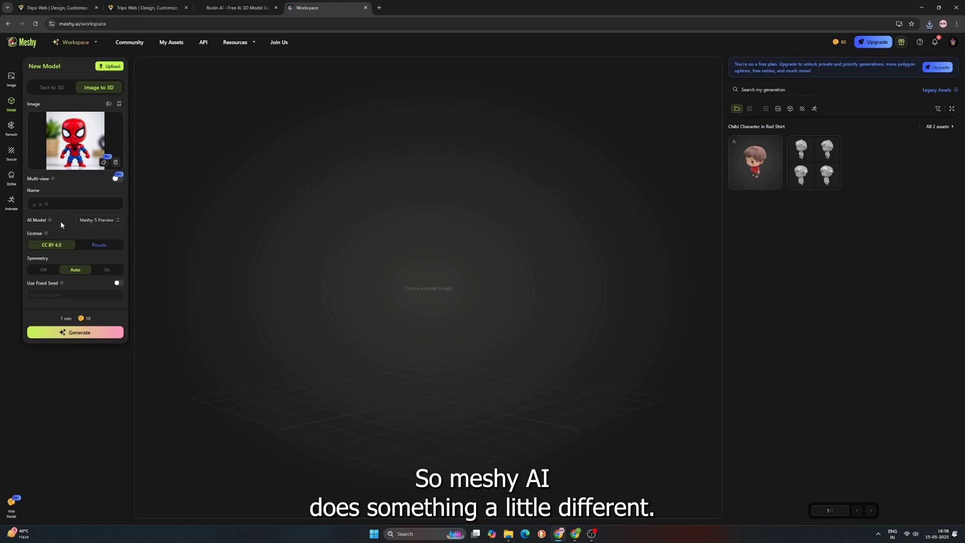
left_click(79, 332)
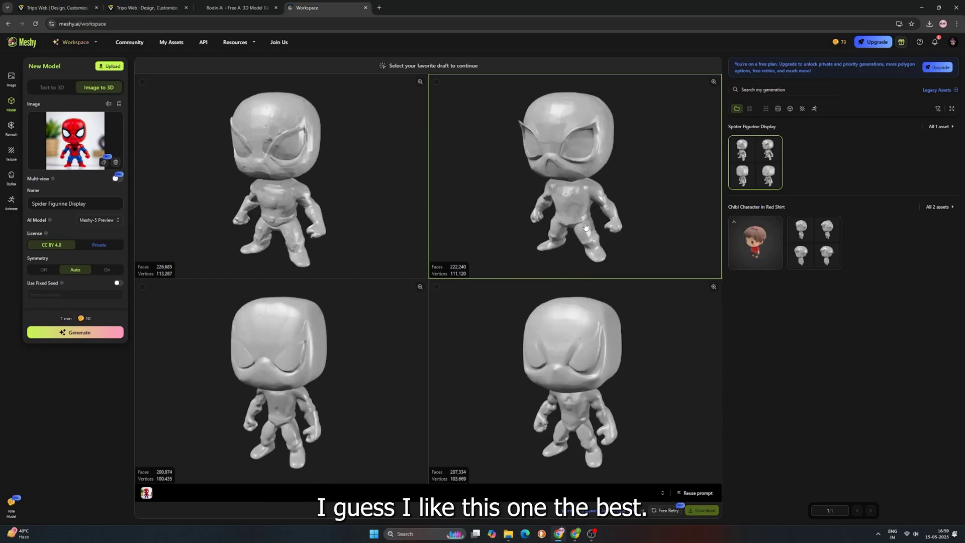
Step: Texture the top-right Spider-Man draft and orbit the red-and-blue model to view its back
left_click(591, 217)
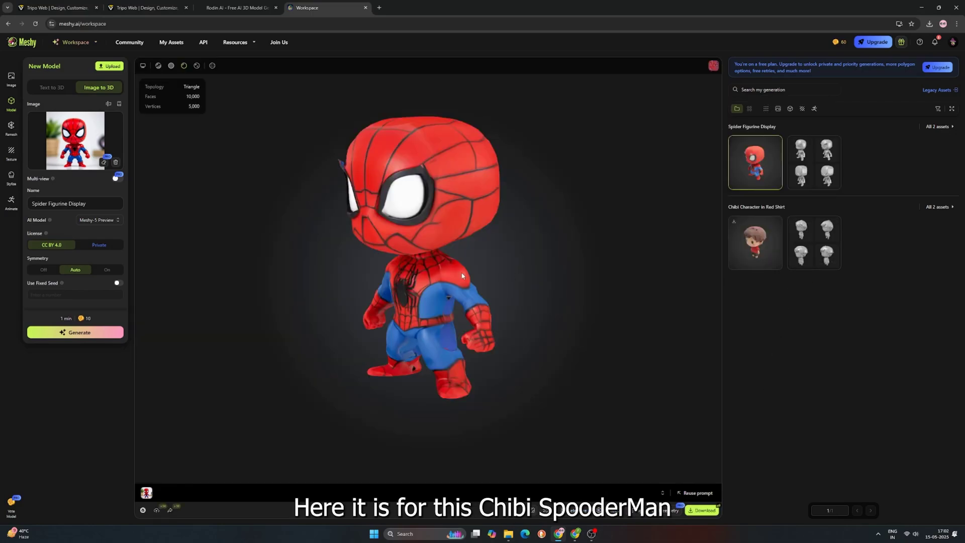
left_click_drag(461, 275, 606, 261)
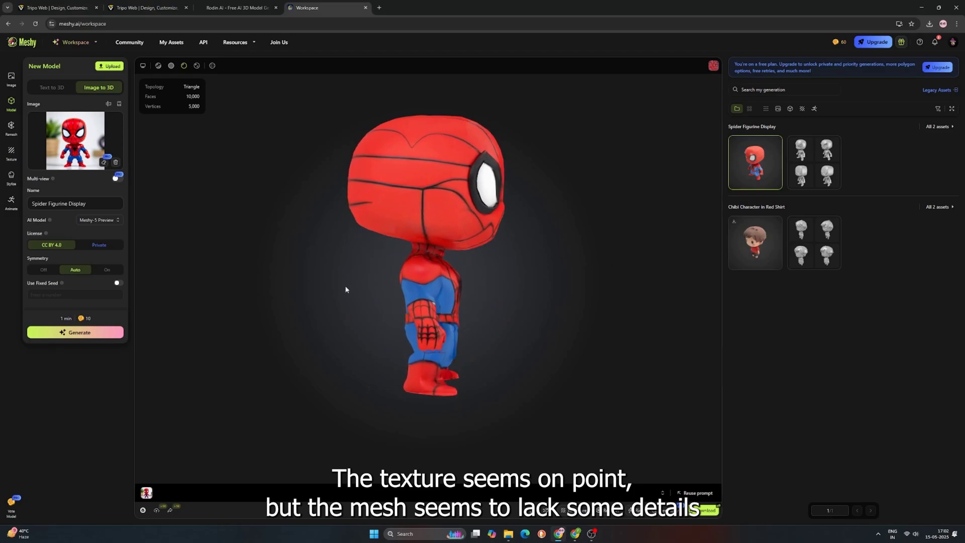
left_click_drag(345, 290, 601, 302)
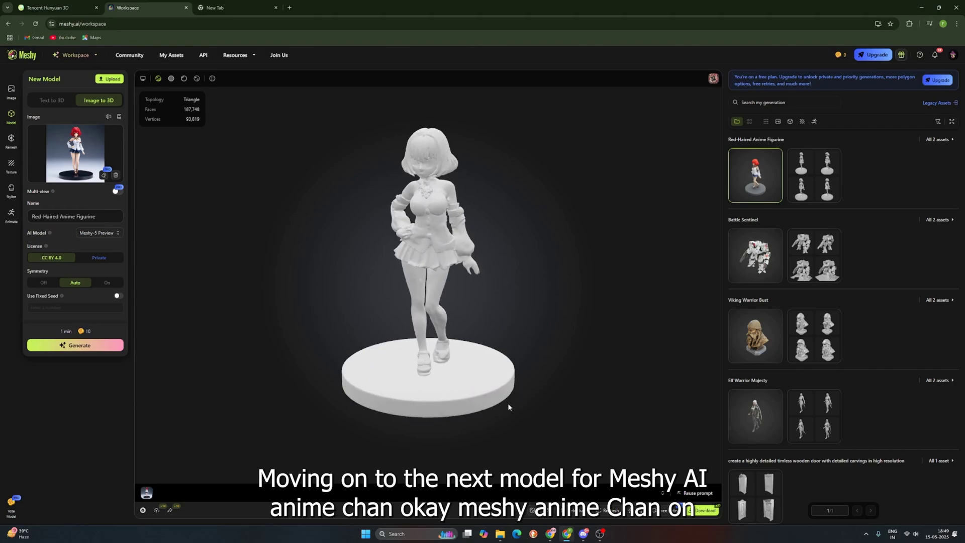
Step: Orbit the textured anime figurine from a front-on view to a three-quarter view
scroll(442, 169, "up", 3)
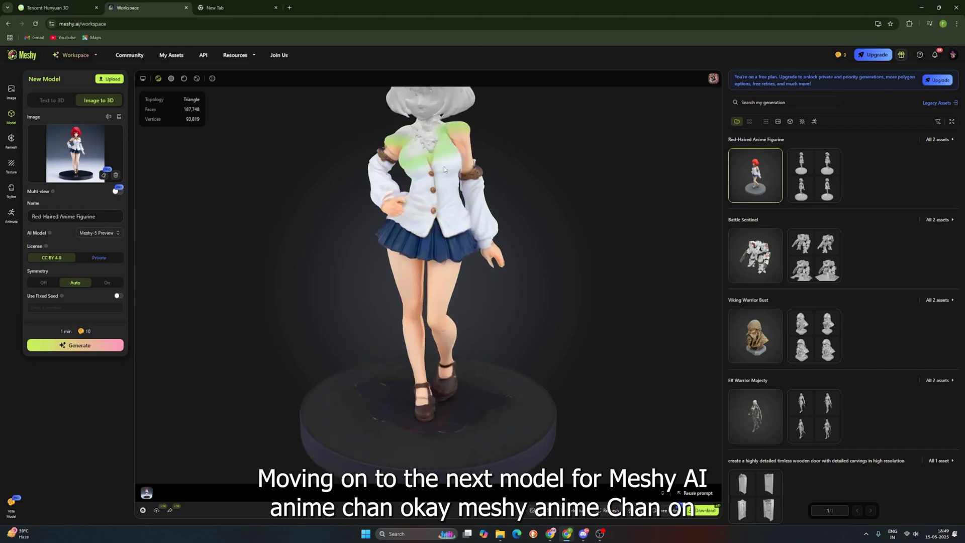
left_click_drag(444, 167, 469, 187)
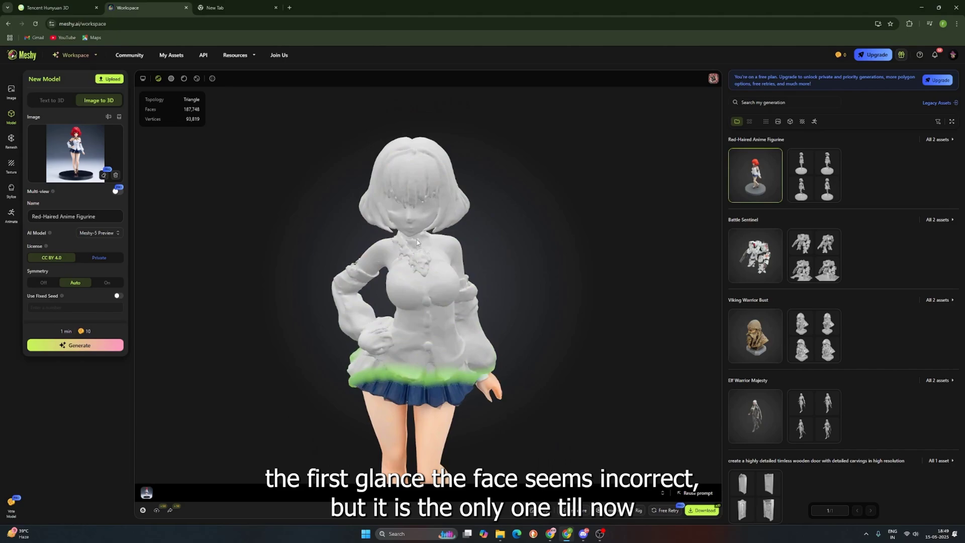
scroll(422, 234, "up", 3)
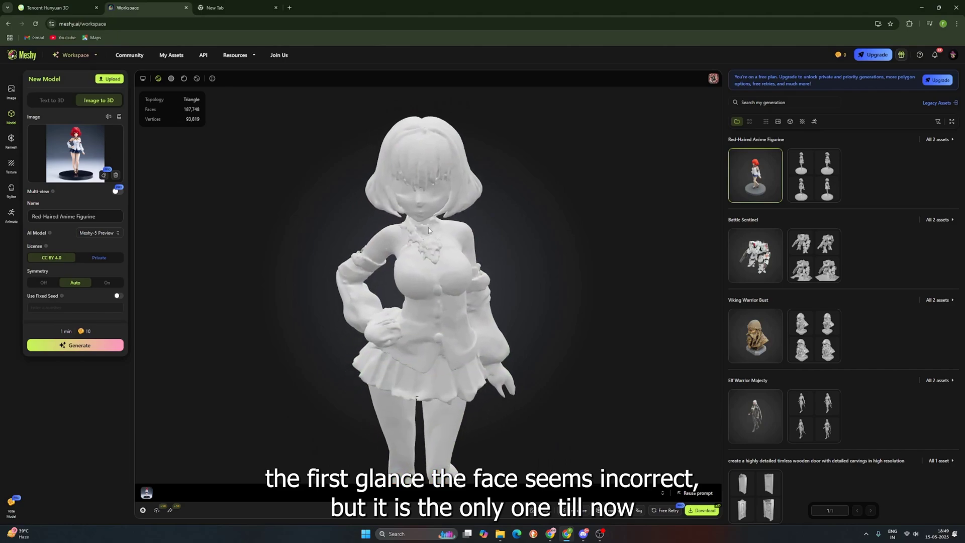
left_click_drag(428, 230, 564, 239)
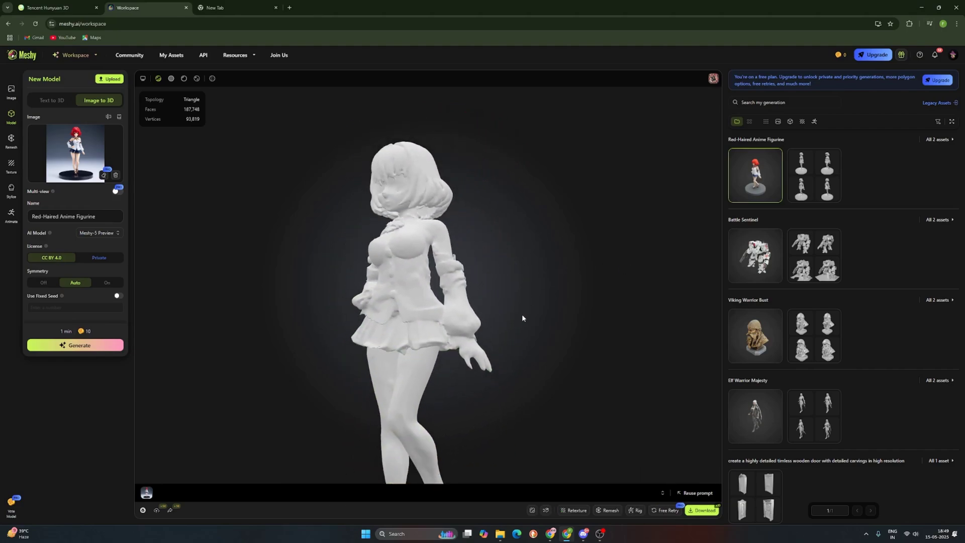
scroll(498, 440, "down", 3)
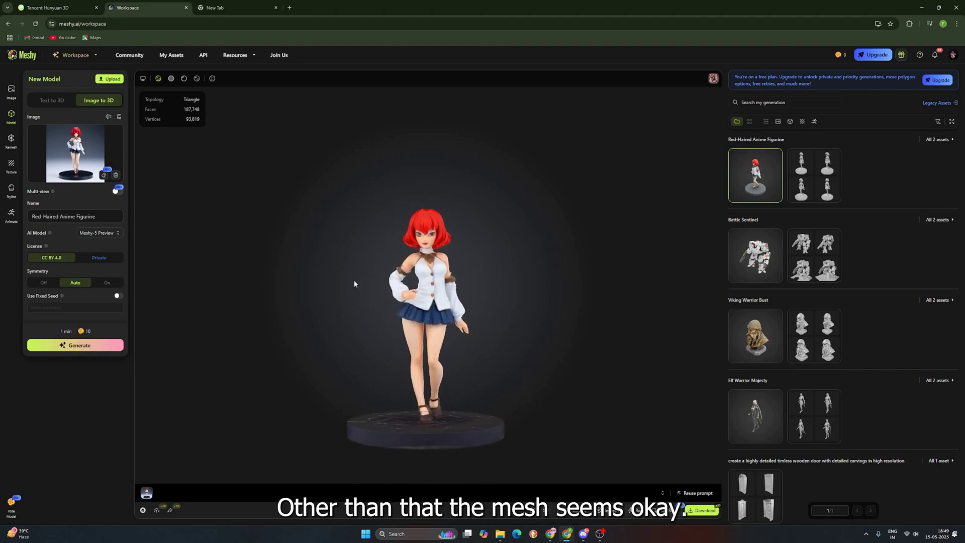
Step: Show the anime figurine as an untextured mesh, then as a wireframe
left_click(170, 79)
scroll(435, 274, "up", 3)
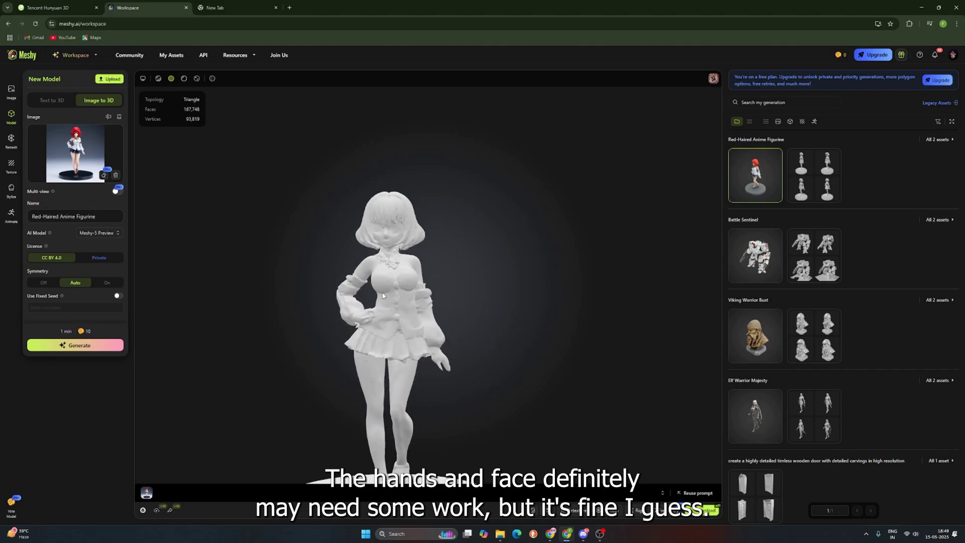
left_click(212, 78)
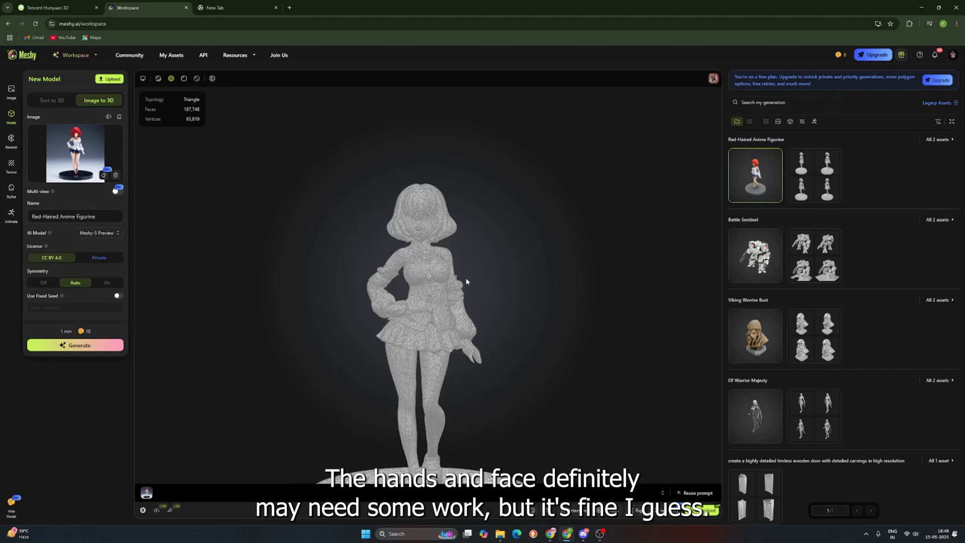
scroll(425, 257, "up", 5)
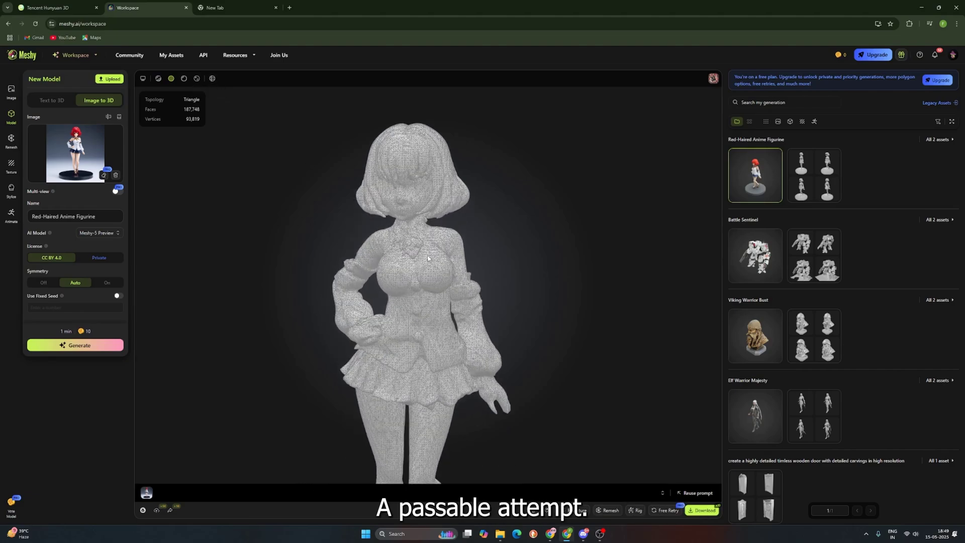
scroll(425, 257, "up", 3)
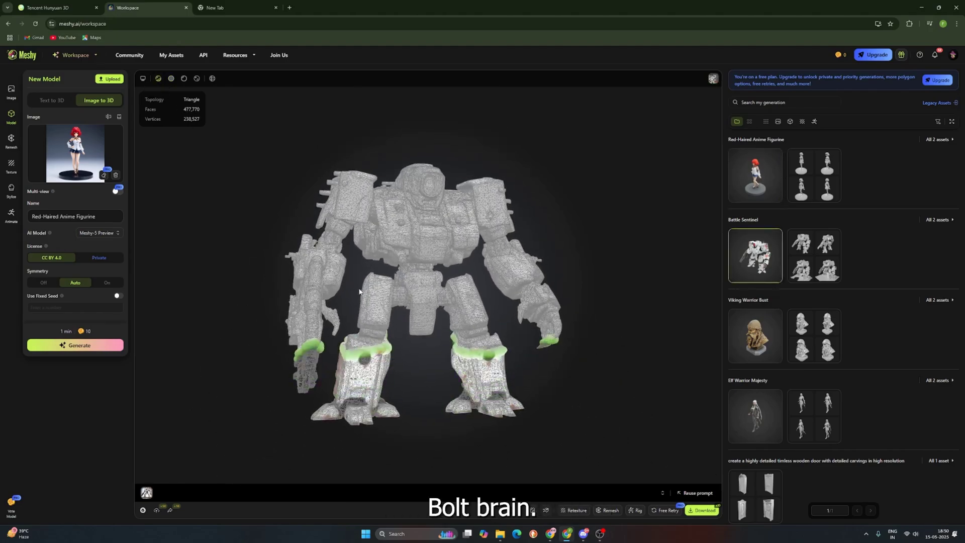
Step: Turn off the Battle Sentinel's wireframe overlay and orbit in close to its textured gun arm
left_click(212, 79)
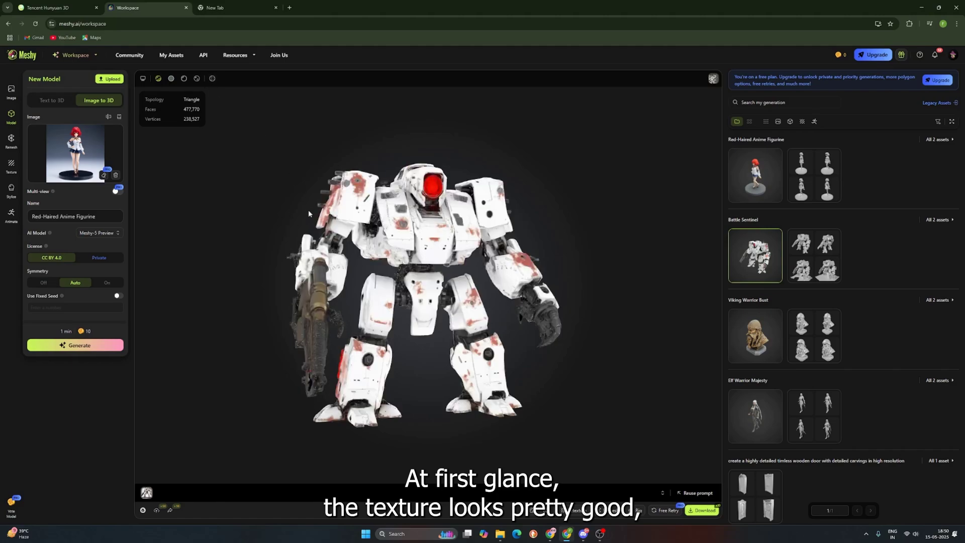
left_click_drag(442, 314, 351, 330)
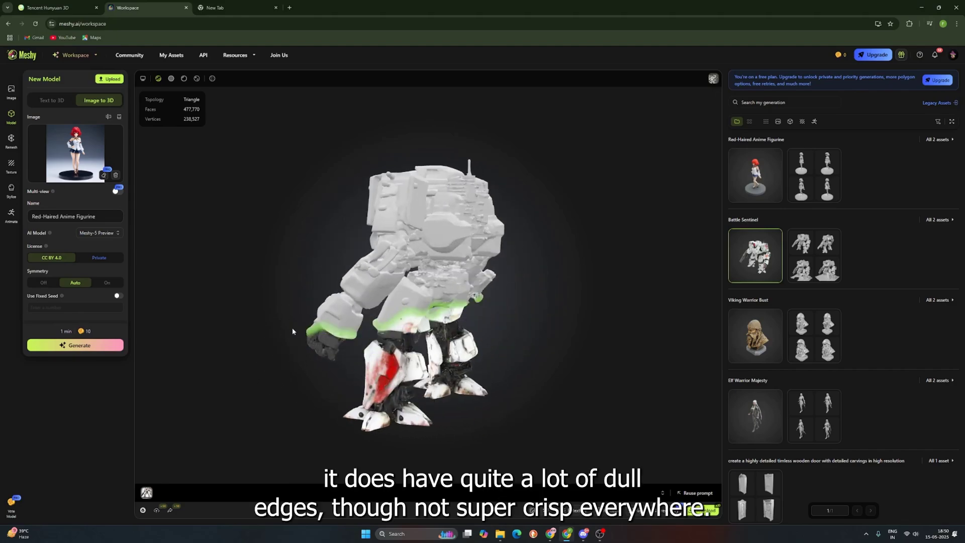
scroll(436, 271, "up", 5)
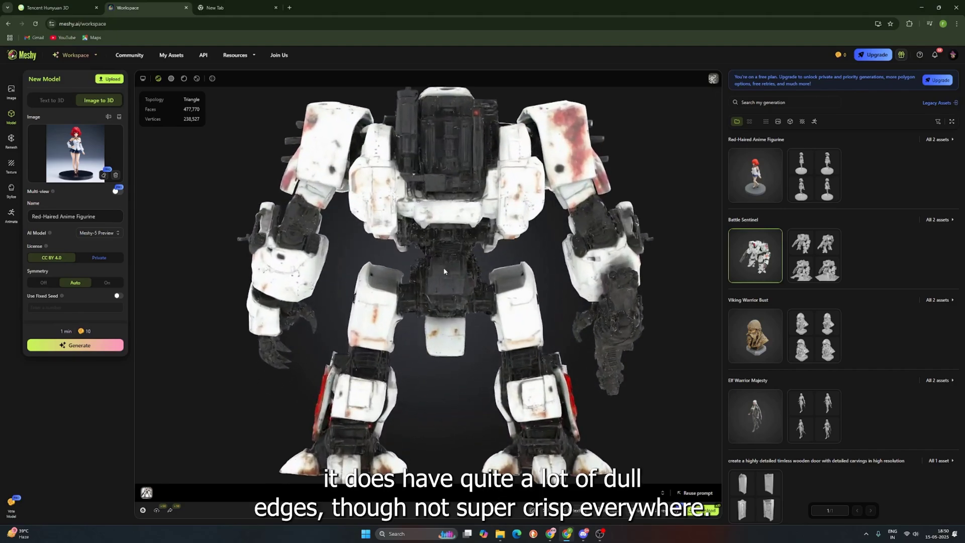
mouse_move(444, 267)
left_mouse_down()
mouse_move(471, 283)
mouse_move(443, 281)
mouse_move(449, 270)
left_mouse_up()
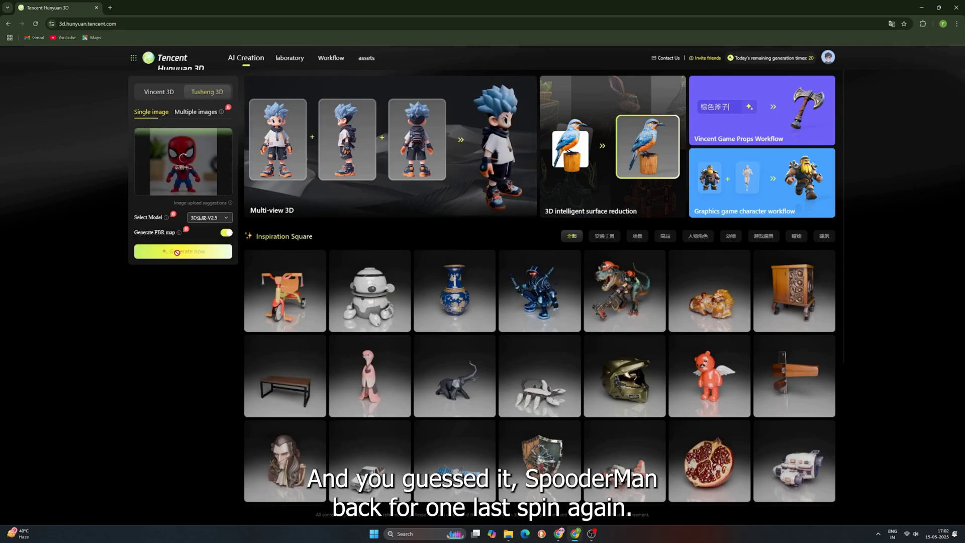
Step: Generate a glossy red-and-blue Spider-Man model from the uploaded photo in Hunyuan 3D
mouse_move(197, 179)
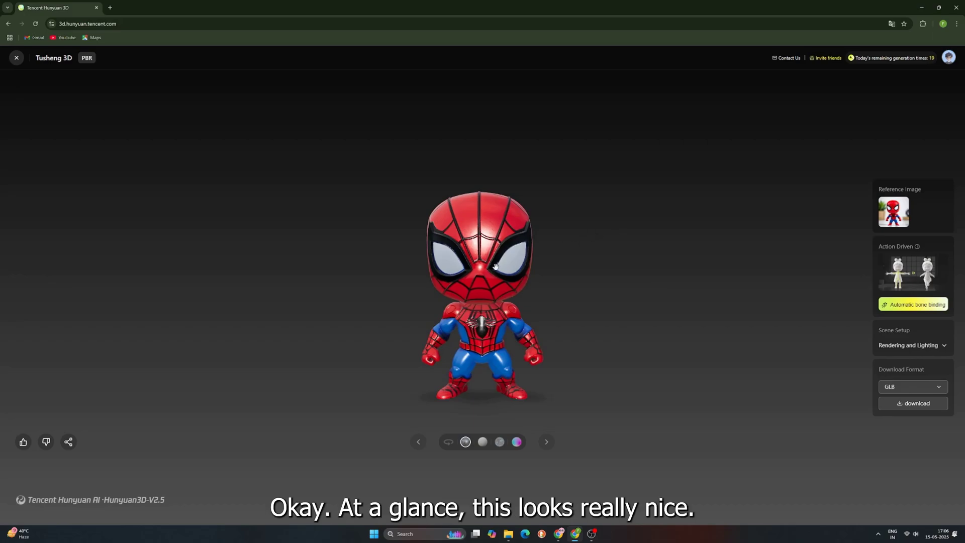
Step: Rotate the Spider-Man model through side and front views, then switch it to White mold
left_click_drag(496, 266, 745, 310)
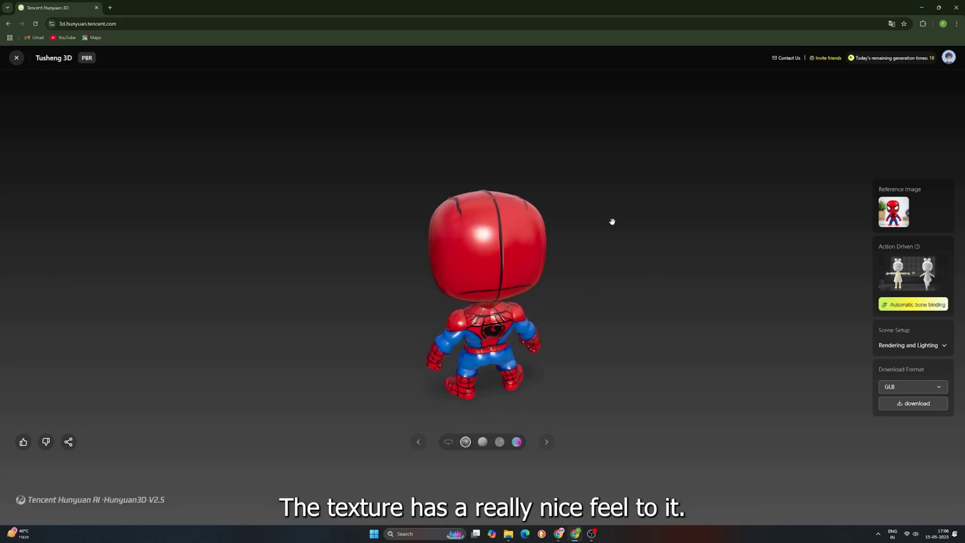
left_click_drag(597, 327, 372, 294)
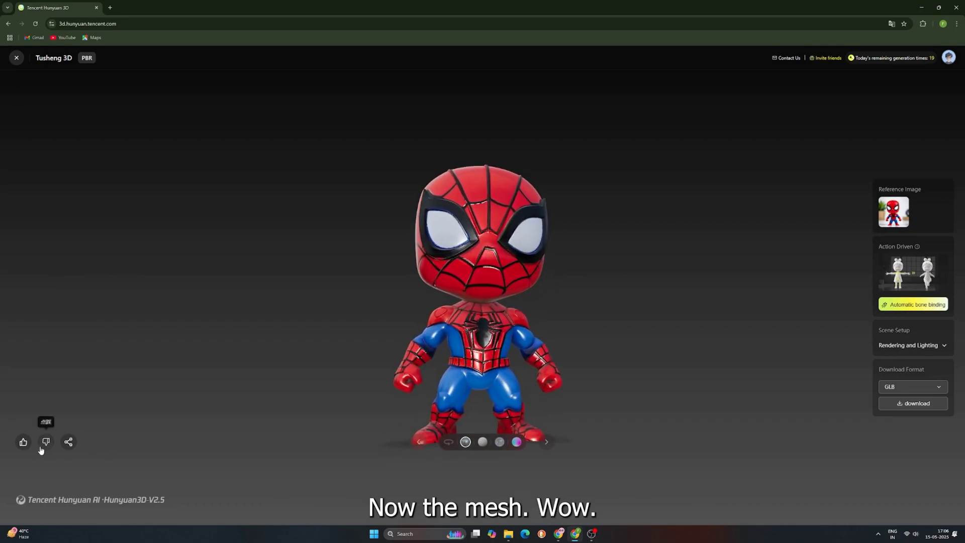
left_click(482, 441)
left_click_drag(606, 365, 524, 369)
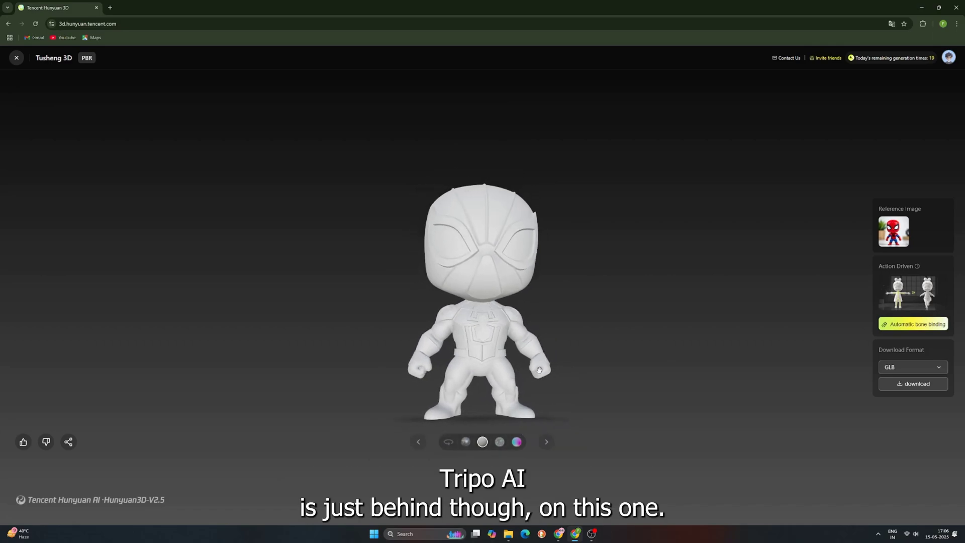
Step: Compare the anime girl in White mold, Texture and Normal shading, rotating the model and its base
left_click(516, 442)
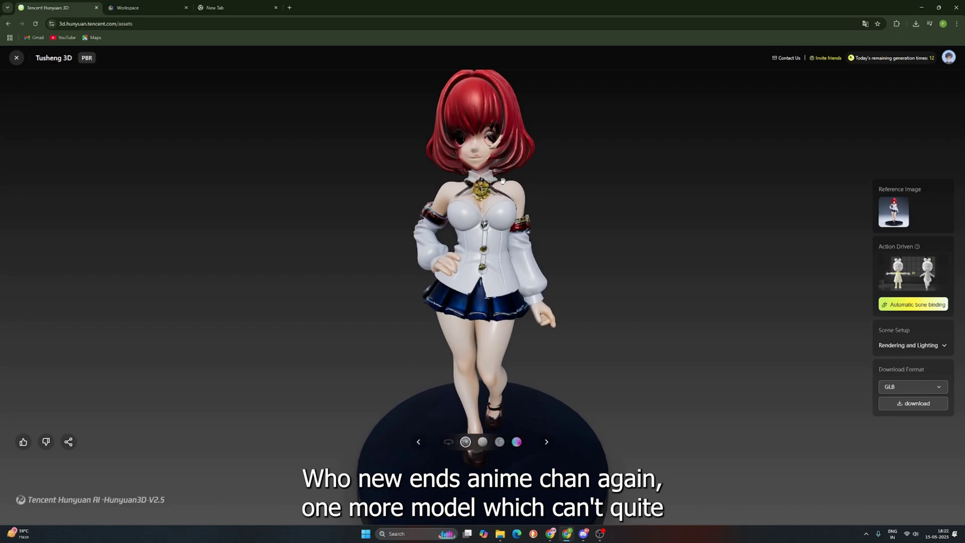
left_click(484, 445)
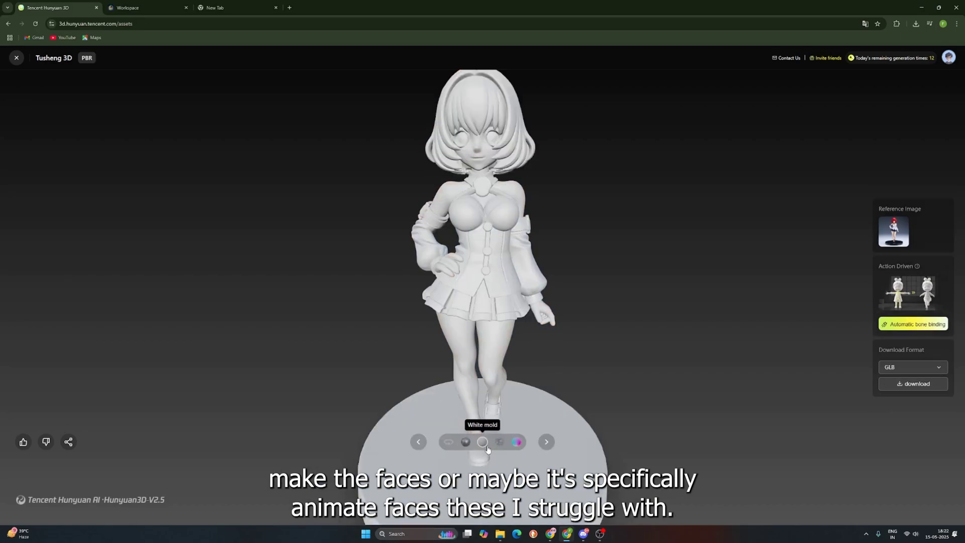
left_click_drag(497, 345, 455, 384)
left_click(500, 441)
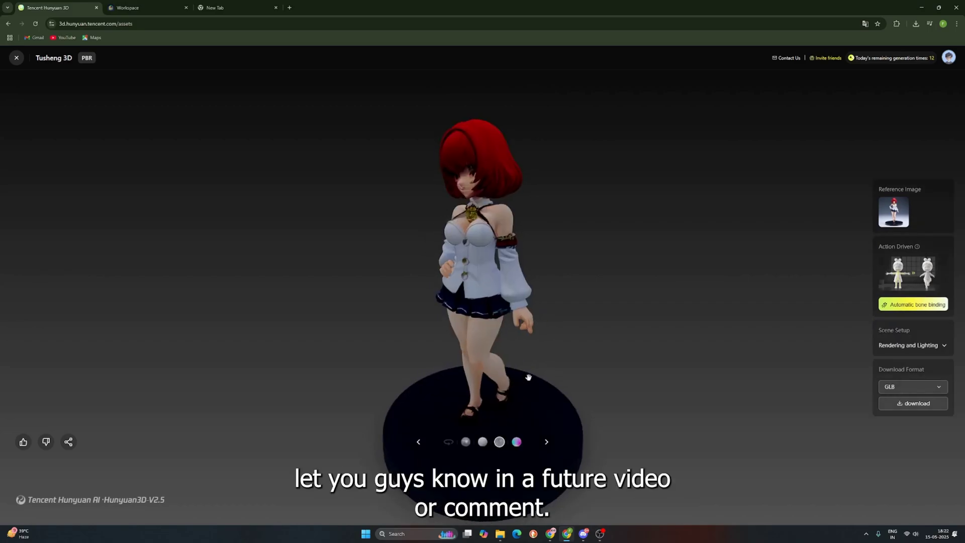
left_click(516, 441)
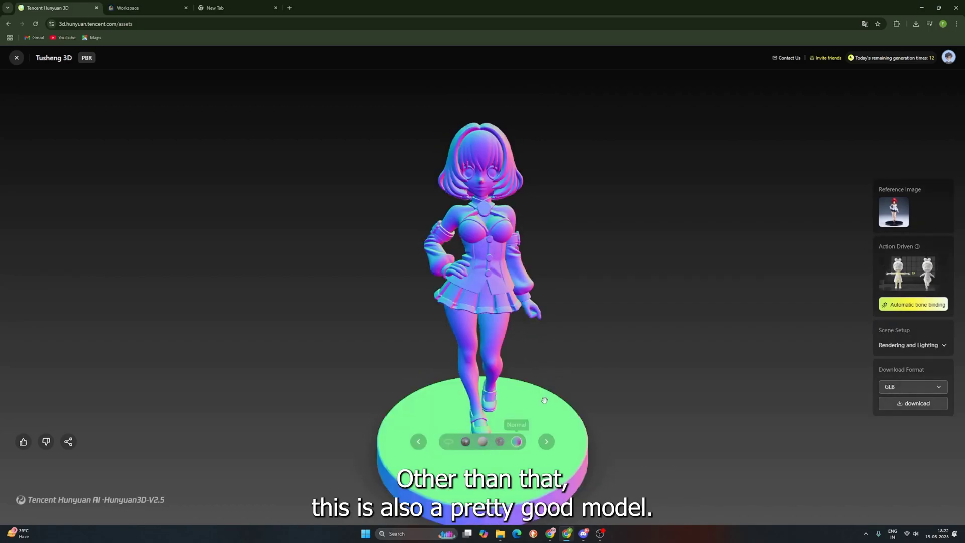
scroll(545, 385, "down", 5)
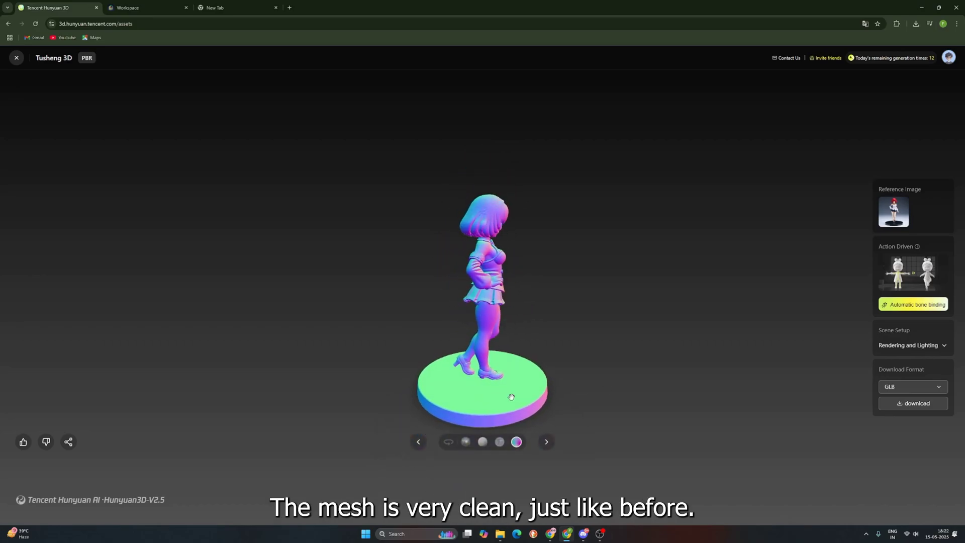
left_click_drag(435, 400, 493, 395)
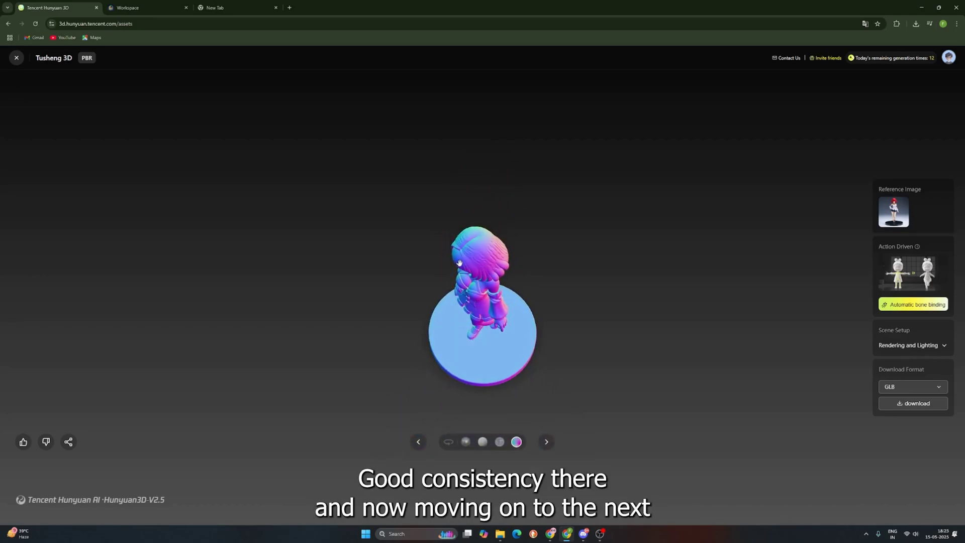
Step: Inspect the mecha in Normal shading, orbiting it through raised side and three-quarter views
left_click_drag(486, 309, 452, 311)
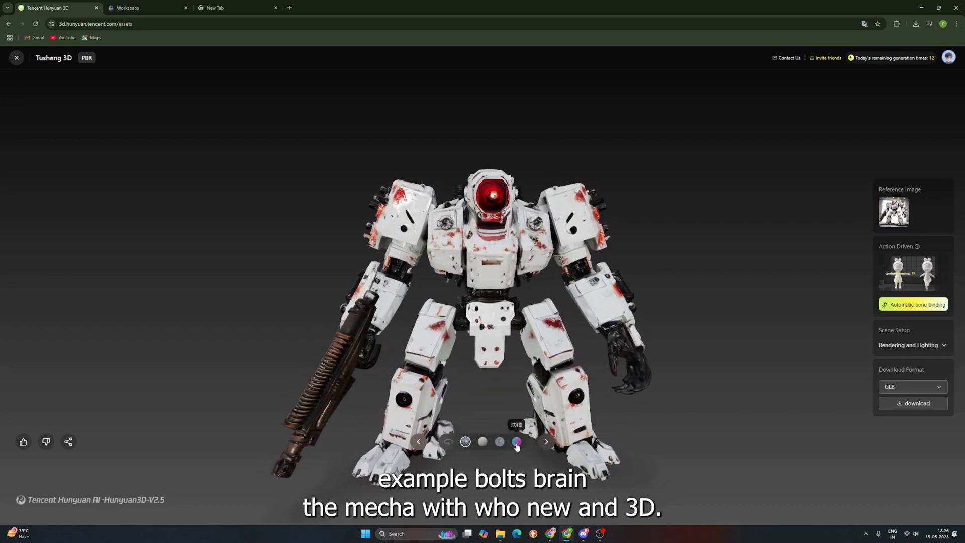
left_click(516, 441)
left_click_drag(534, 373, 518, 412)
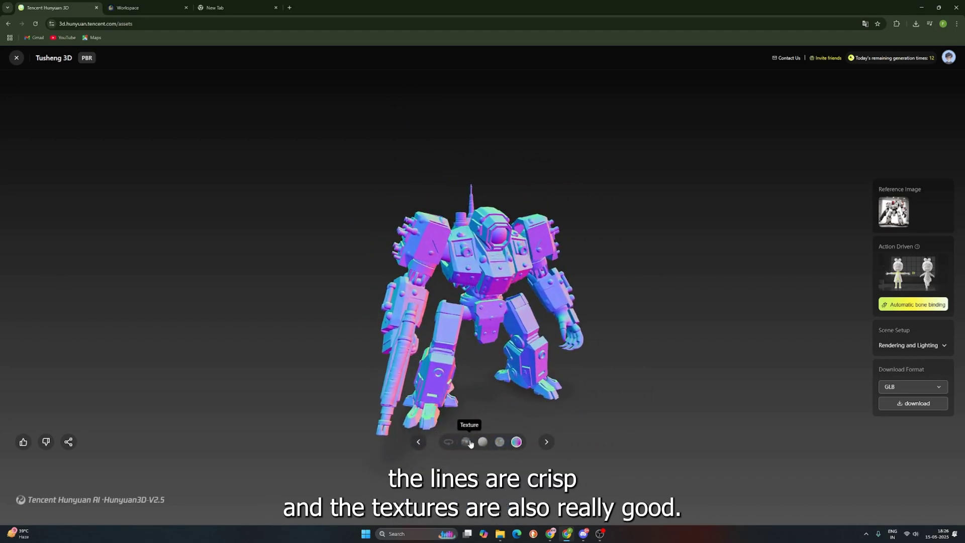
left_click_drag(541, 368, 546, 383)
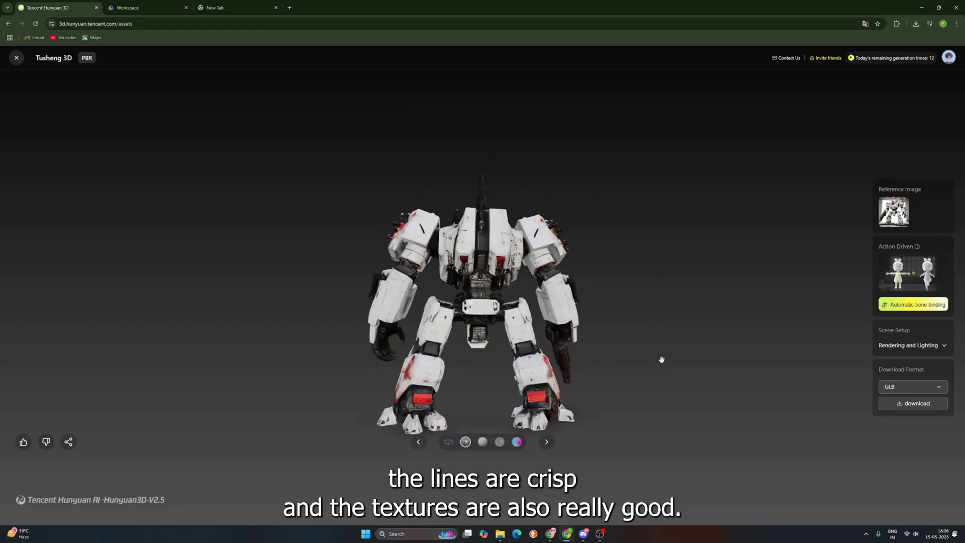
left_click_drag(690, 352, 698, 358)
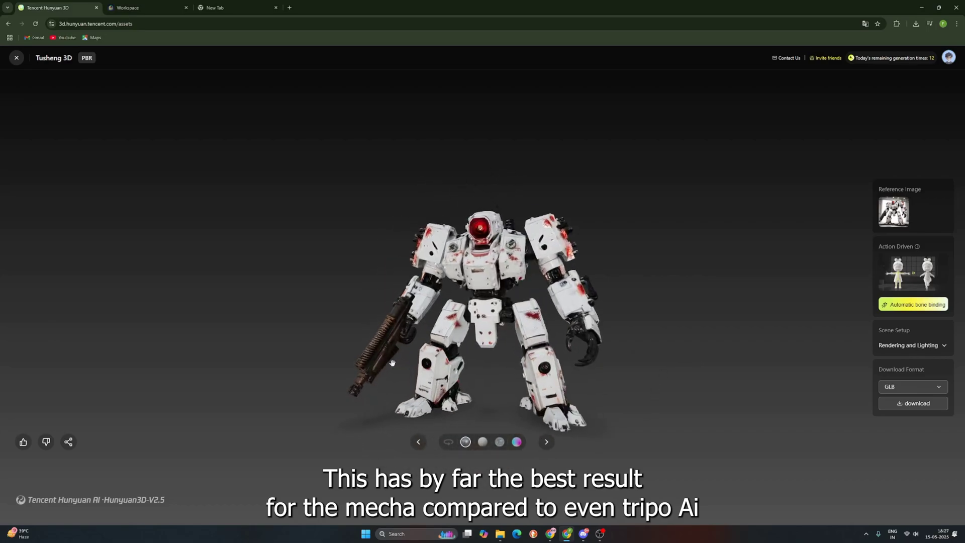
left_click_drag(353, 362, 430, 409)
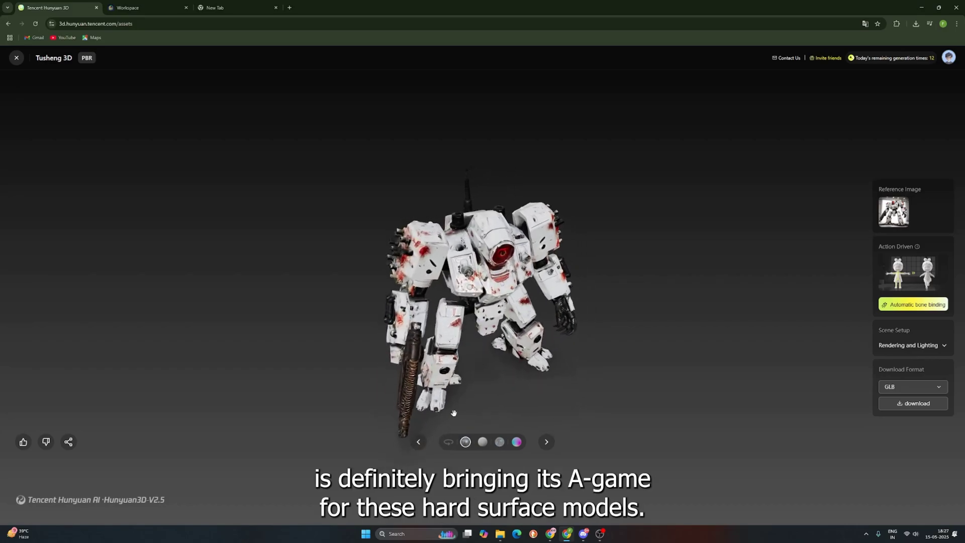
left_click_drag(454, 413, 454, 386)
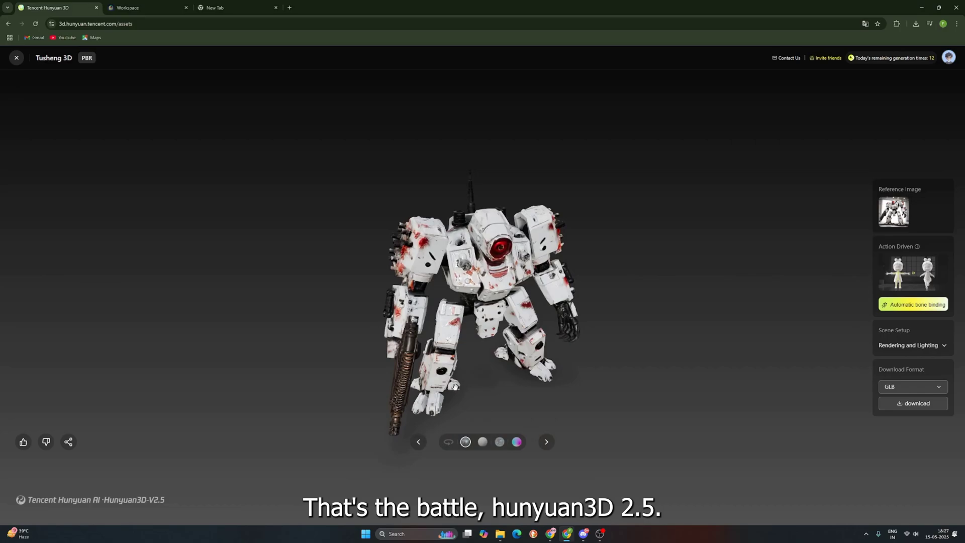